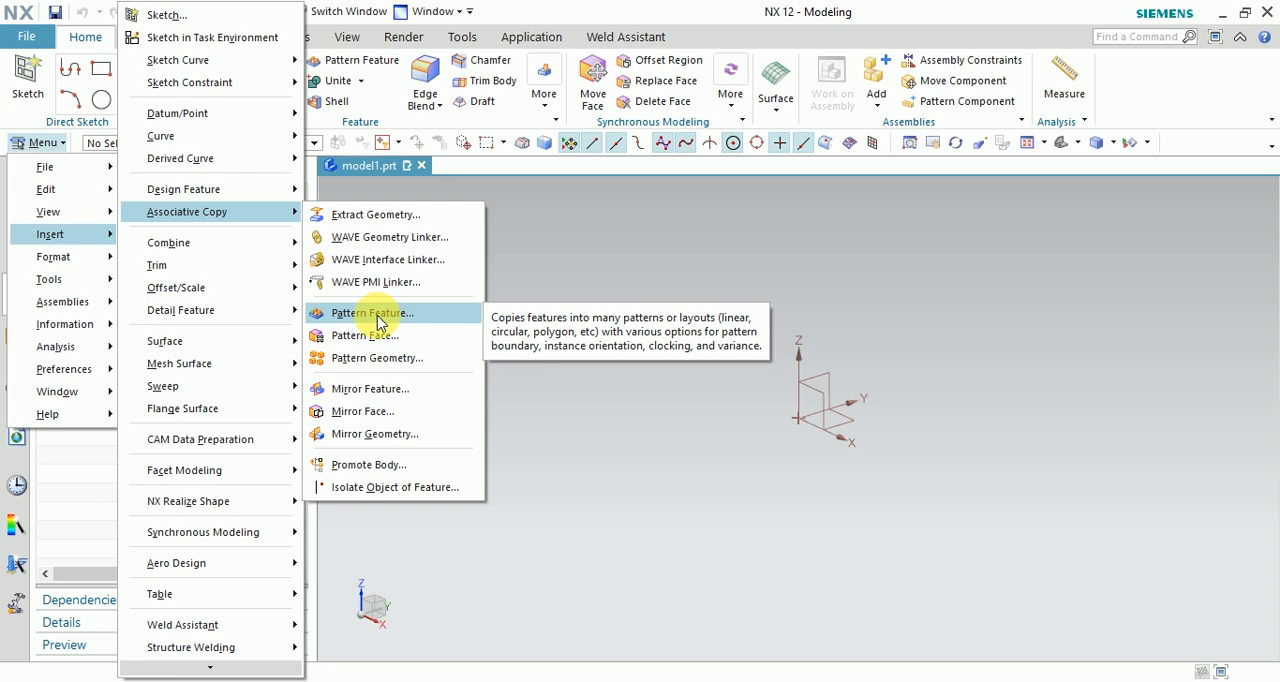
Open Pattern Feature, review the available layout types, and close it without creating a pattern.
left_click(380, 318)
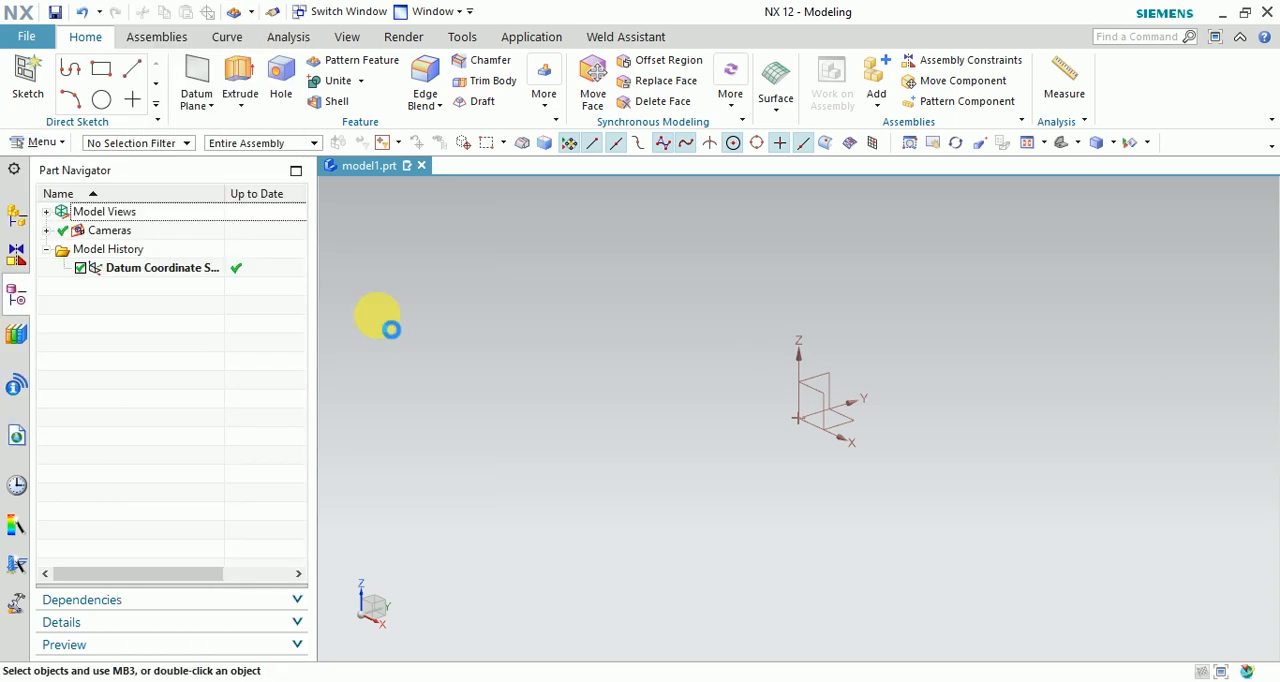
left_click(380, 358)
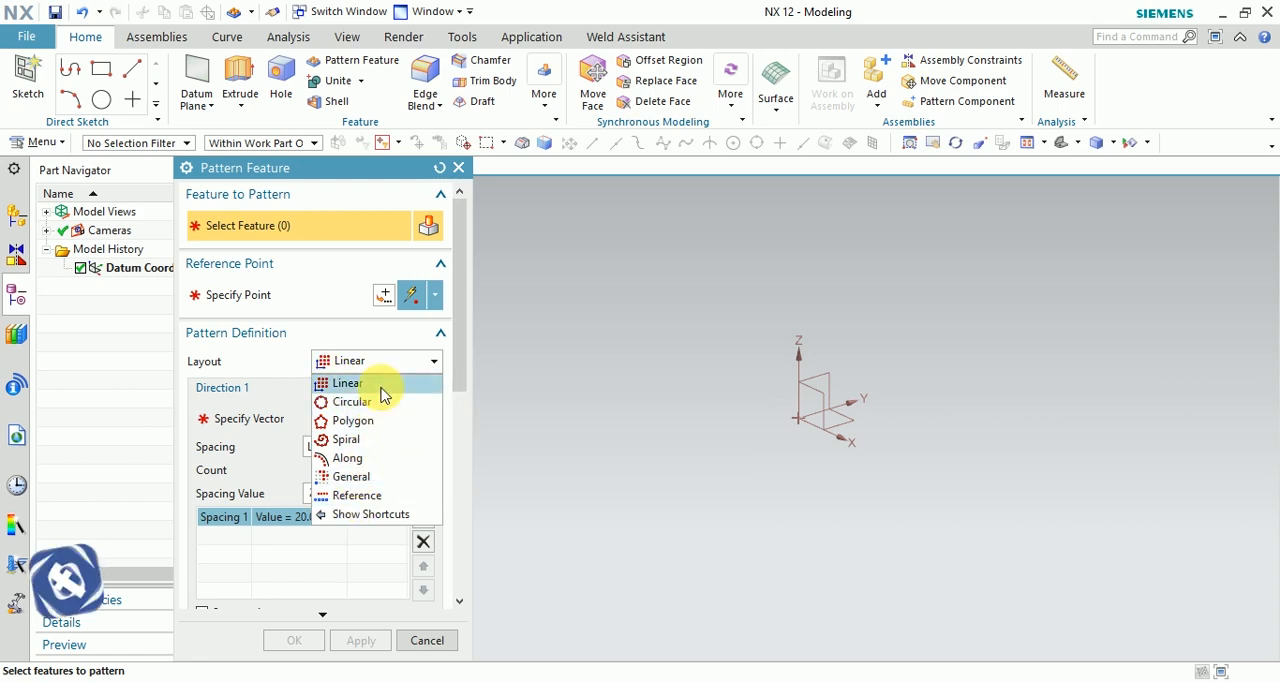
left_click(461, 169)
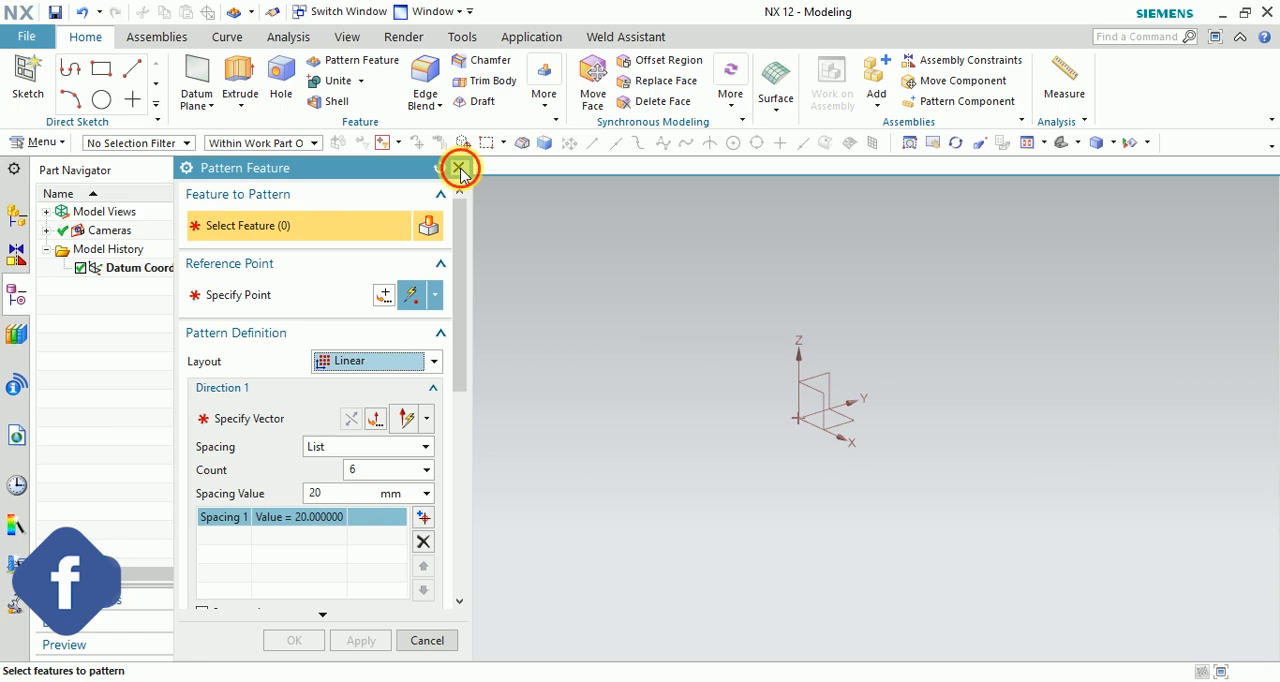
left_click(460, 169)
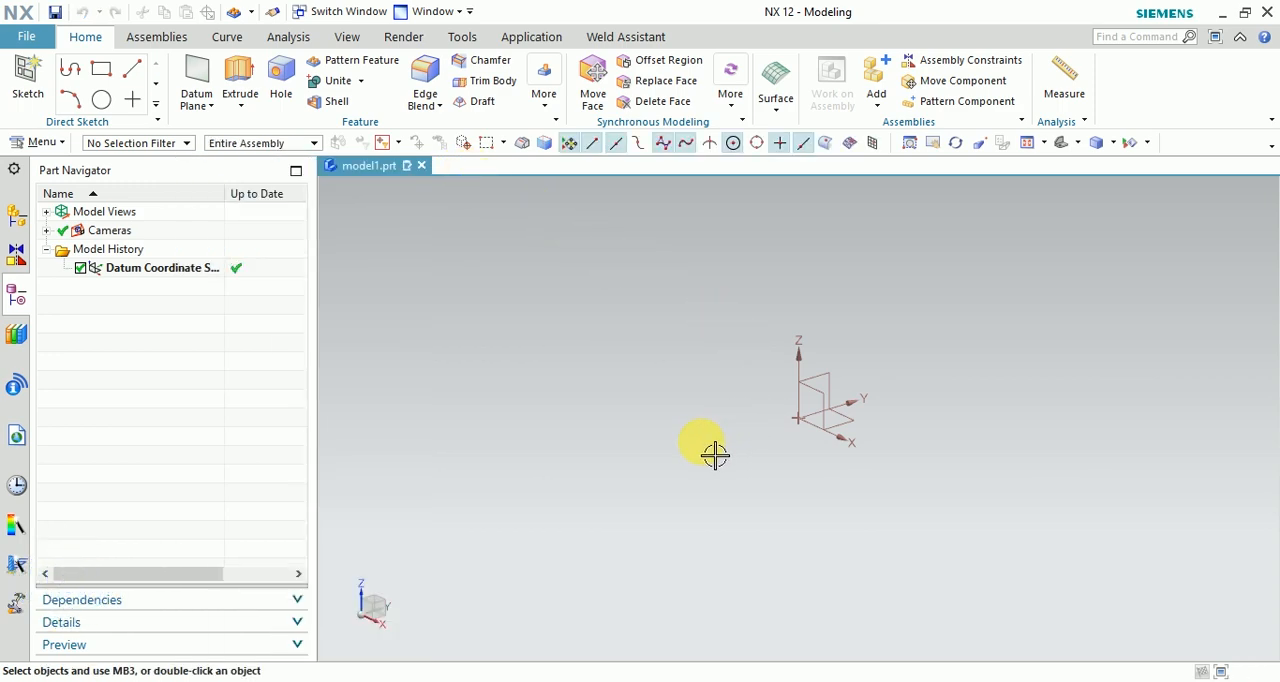
Start an Extrude with a sketch on the YZ plane and draw a 100 by 60 mm rectangle from the origin.
left_click(236, 66)
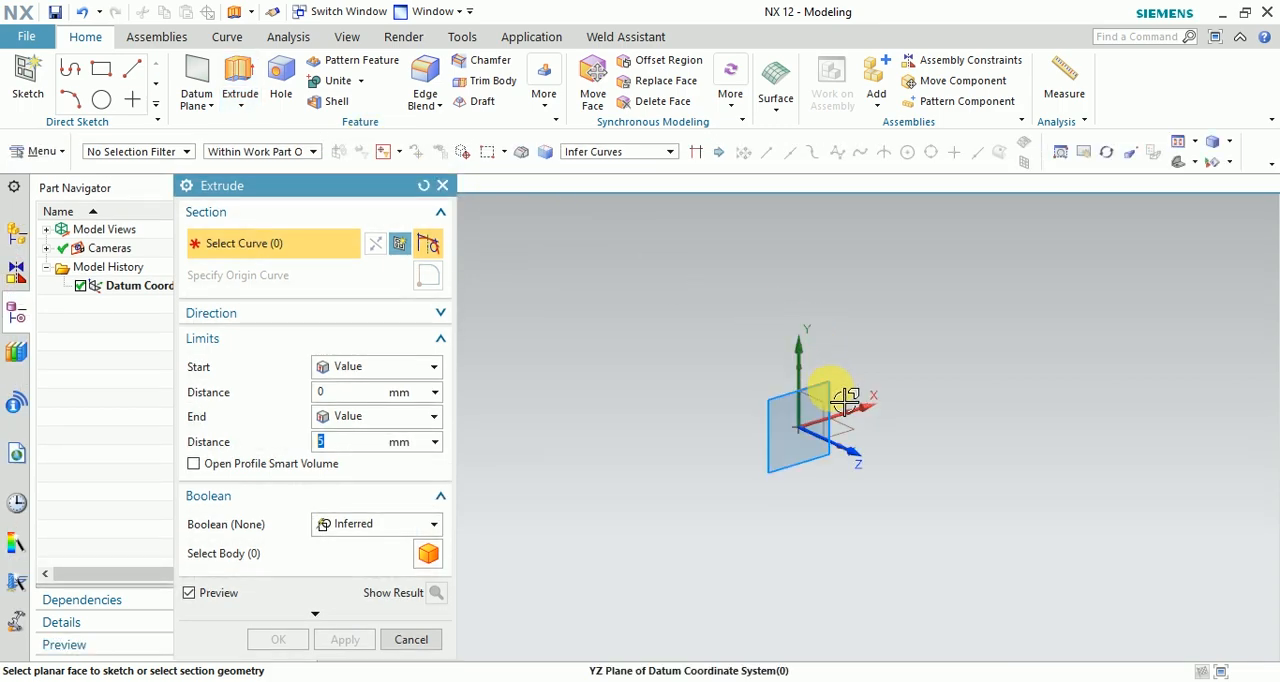
left_click(845, 400)
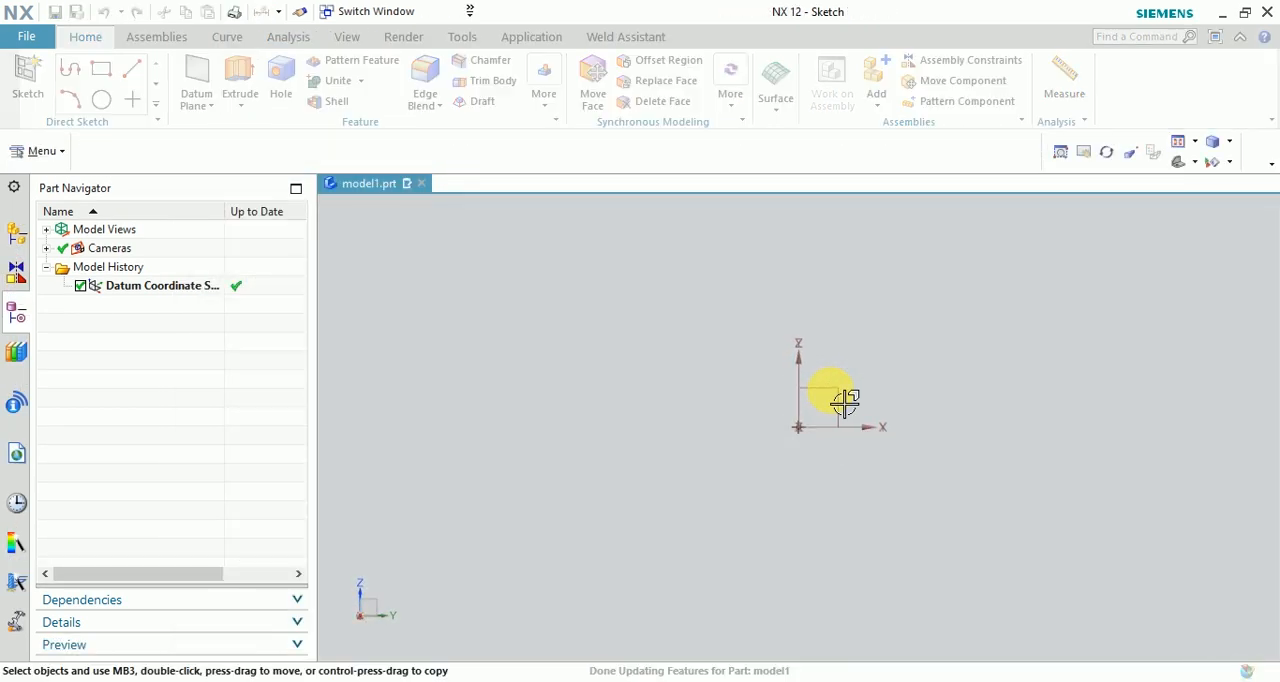
left_click(336, 76)
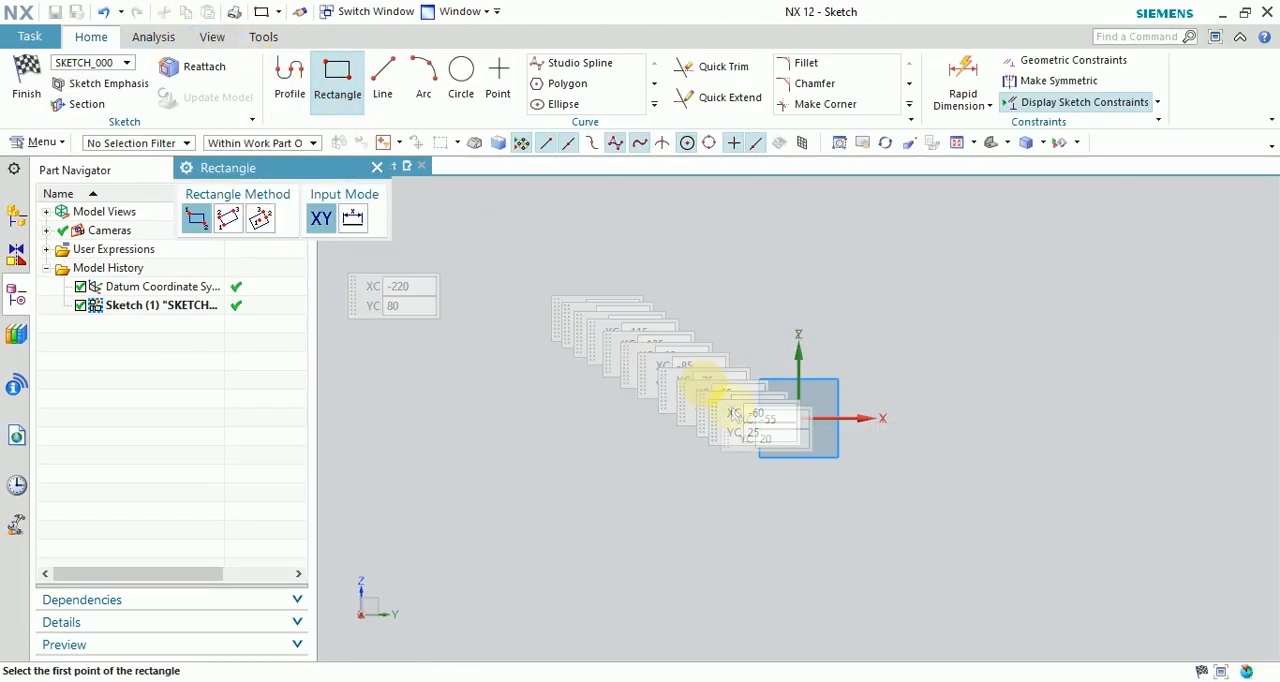
left_click(798, 418)
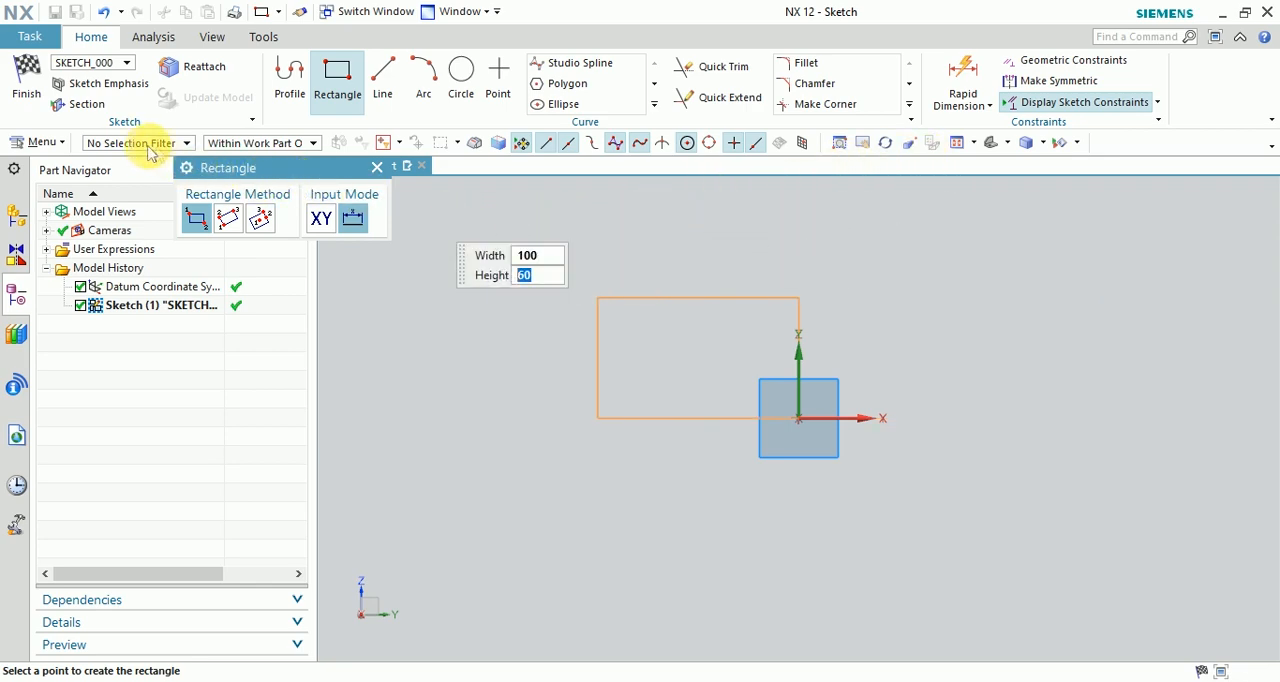
left_click(1232, 343)
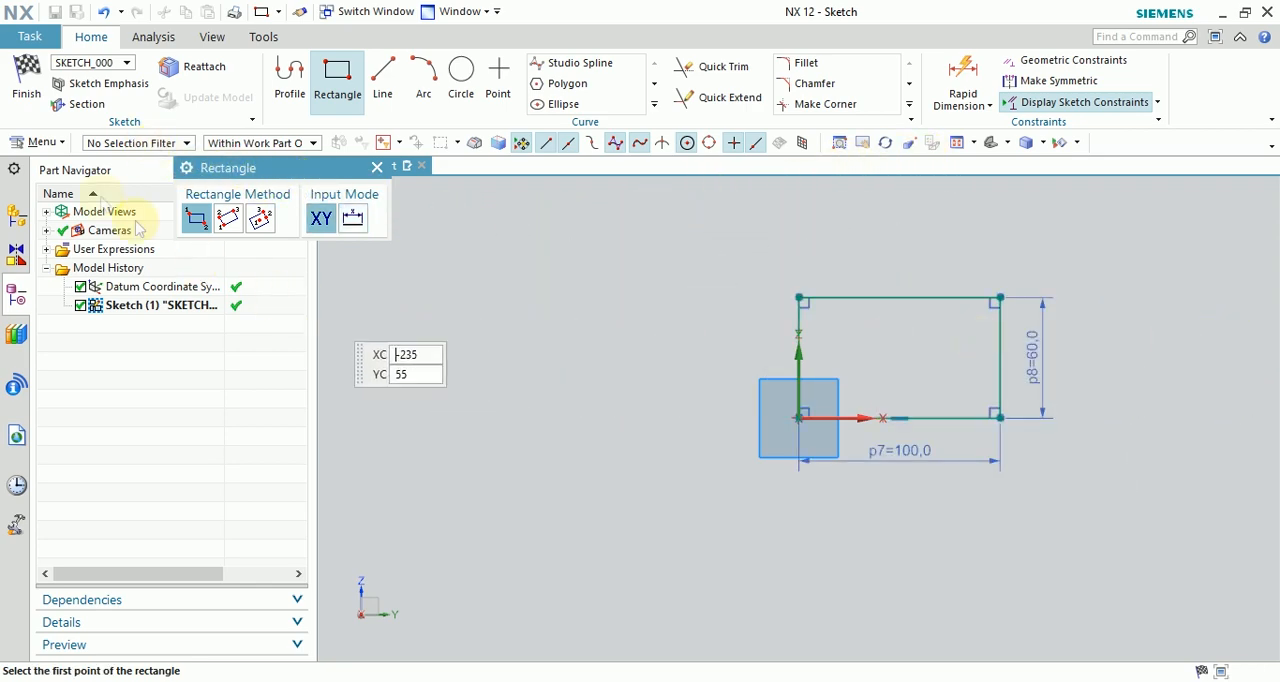
Finish the rectangle sketch and extrude it 5 mm into a plate.
left_click(28, 90)
key("x")
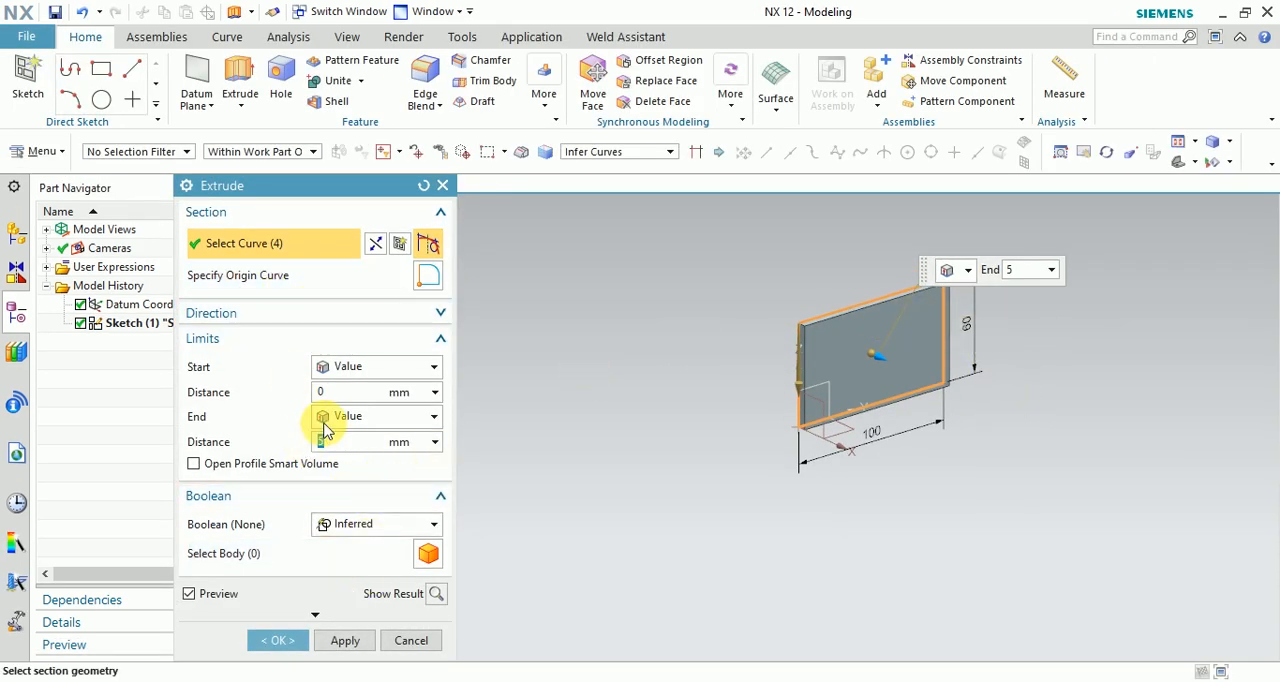
left_click(278, 640)
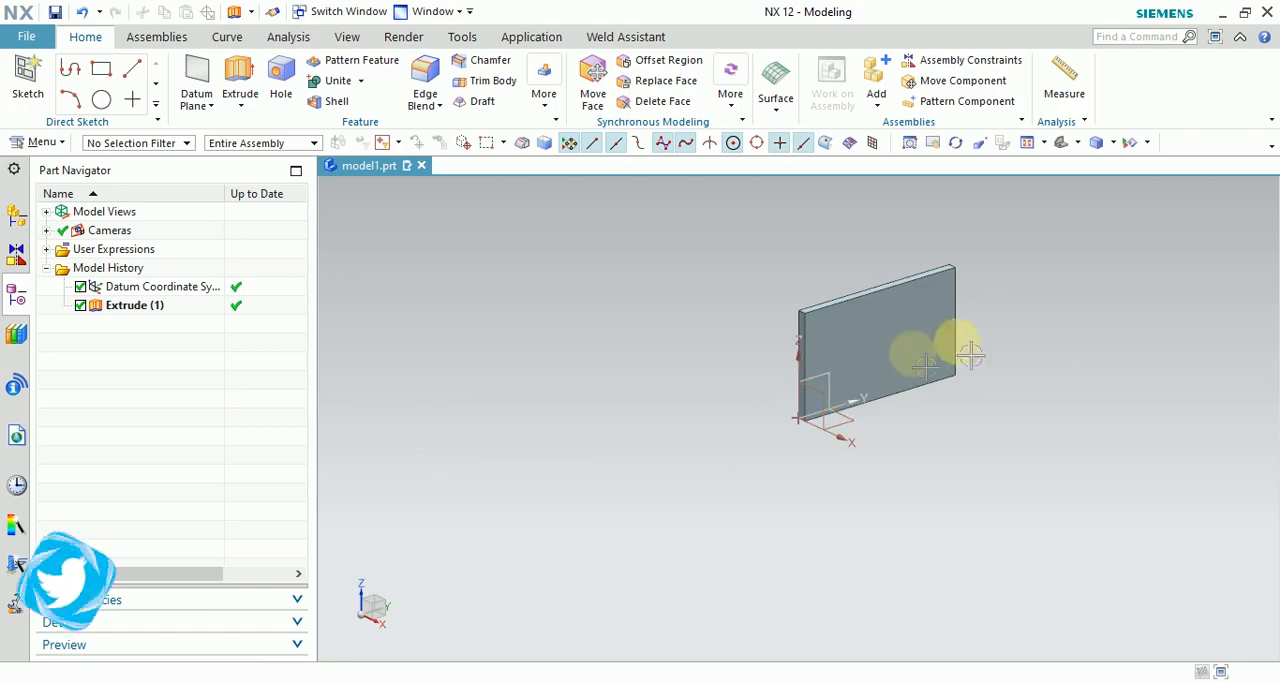
Start a second Extrude and open a section sketch on the plate's large face.
middle_click_drag(996, 312, 806, 318)
scroll(790, 318, "up", 3)
scroll(734, 325, "down", 3)
middle_click_drag(803, 400, 766, 390)
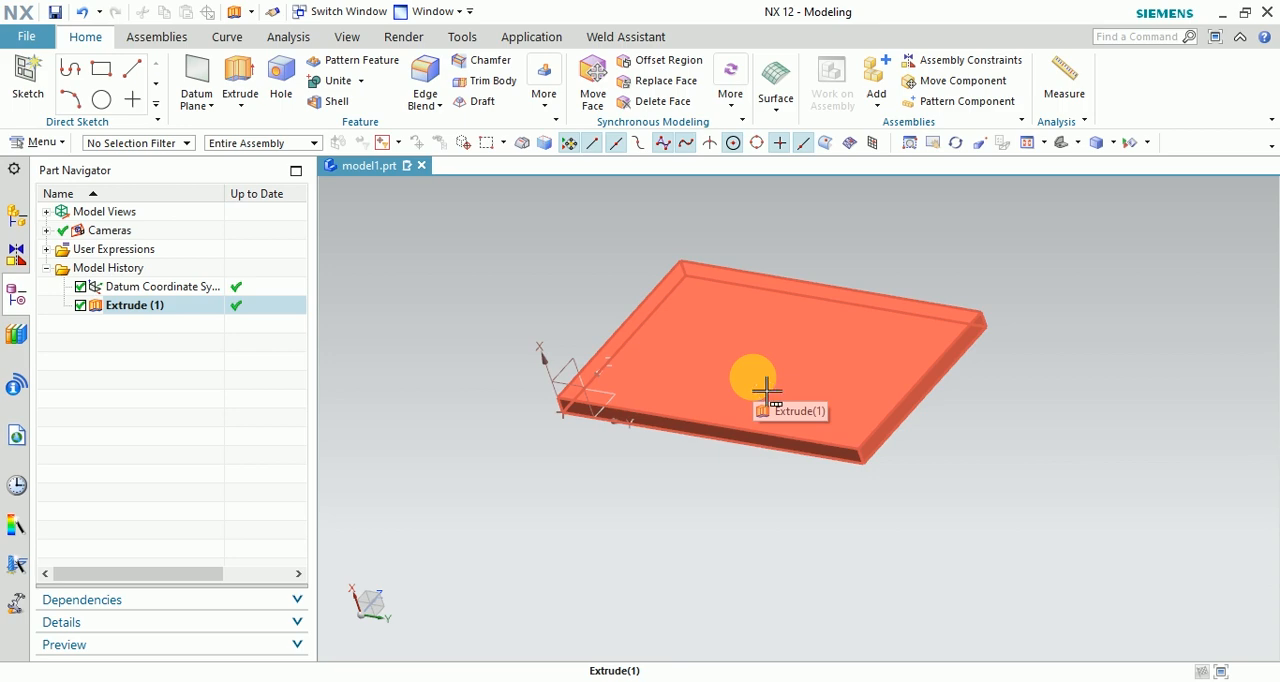
middle_click_drag(749, 437, 699, 494)
scroll(712, 507, "up", 1)
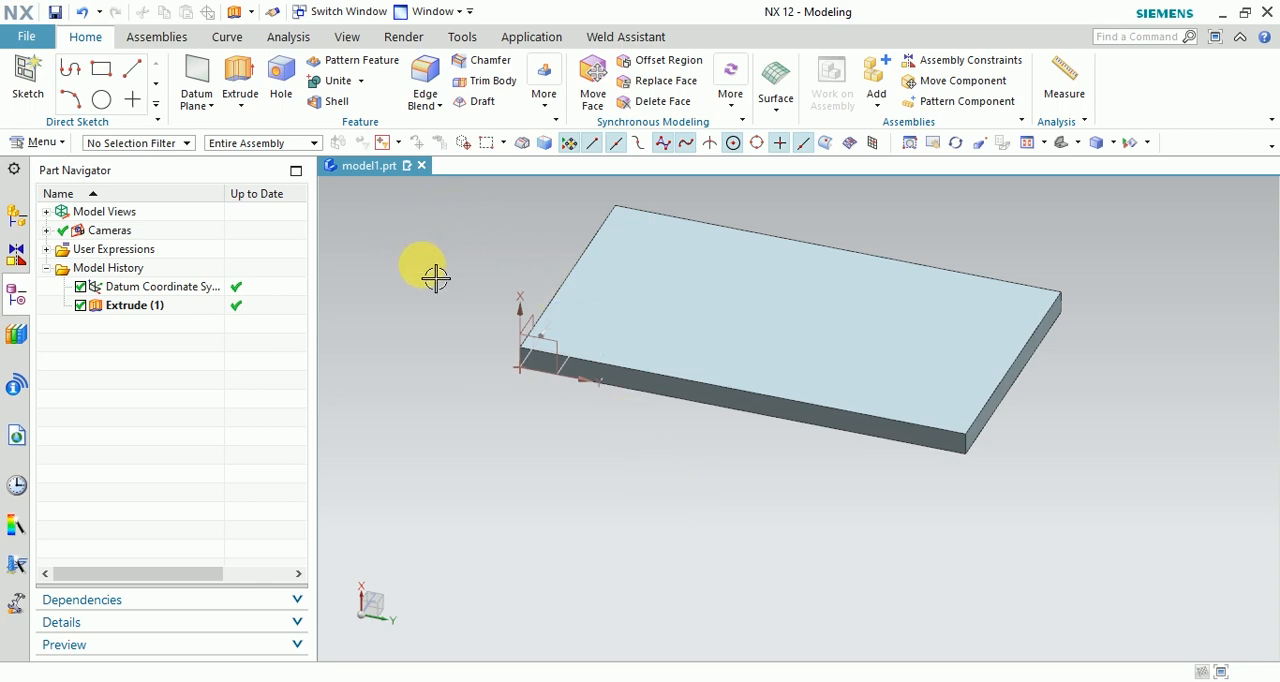
left_click(240, 88)
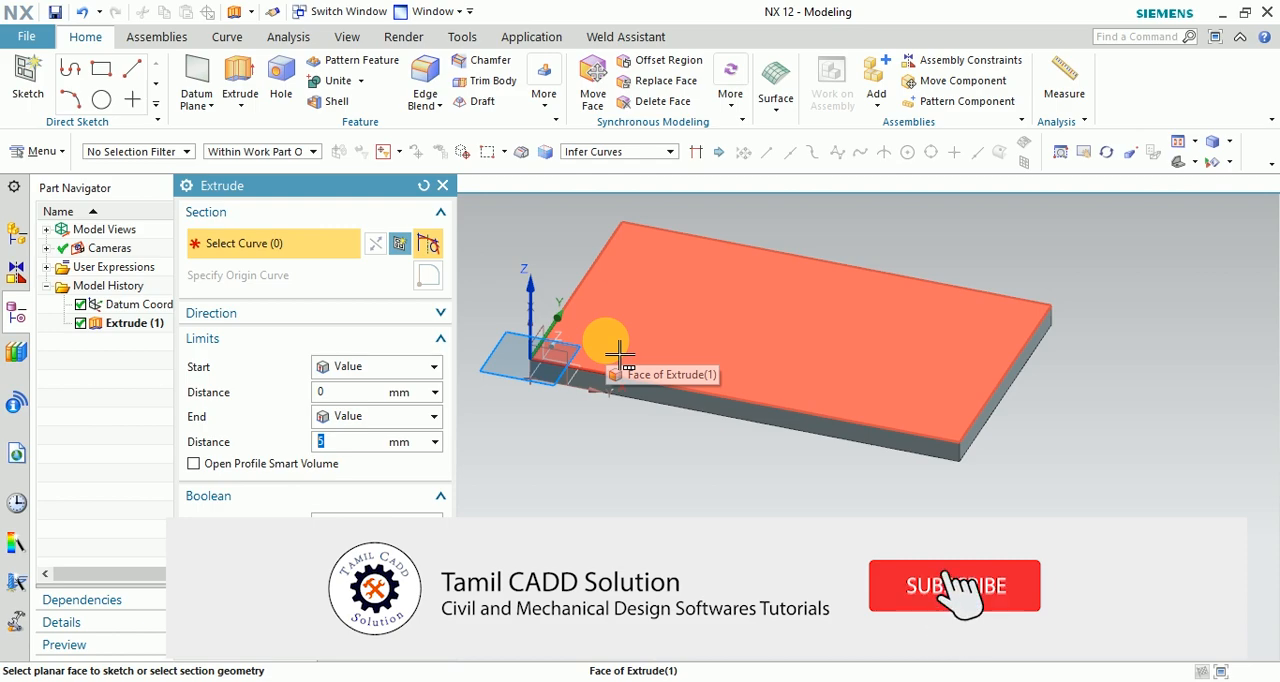
left_click(619, 354)
left_click(700, 354)
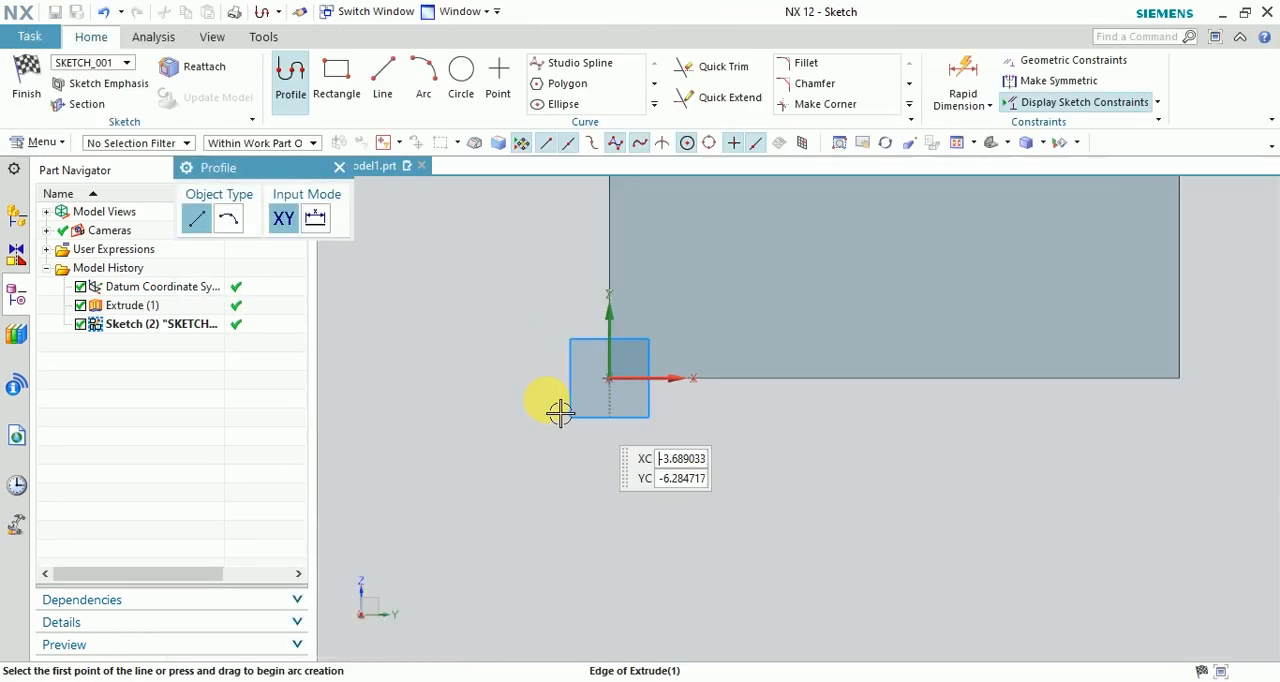
Draw a 5 by 3 mm rectangle inside the plate face near the origin corner.
left_click(337, 80)
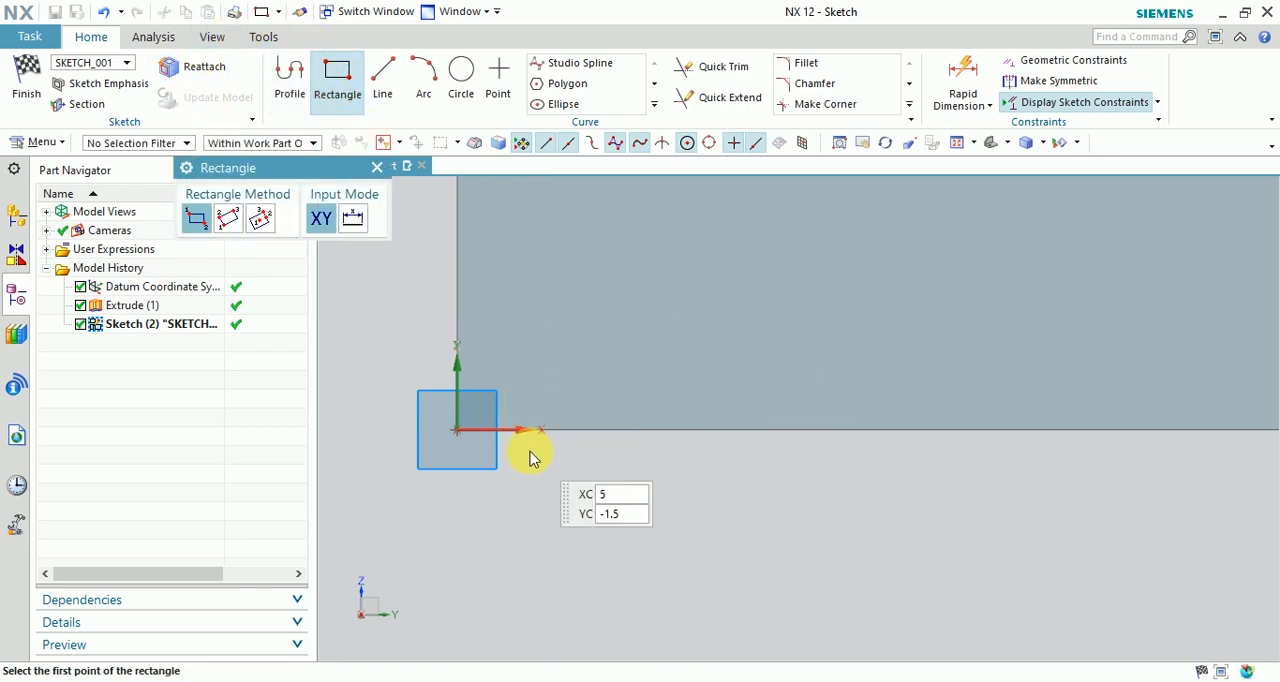
left_click(495, 325)
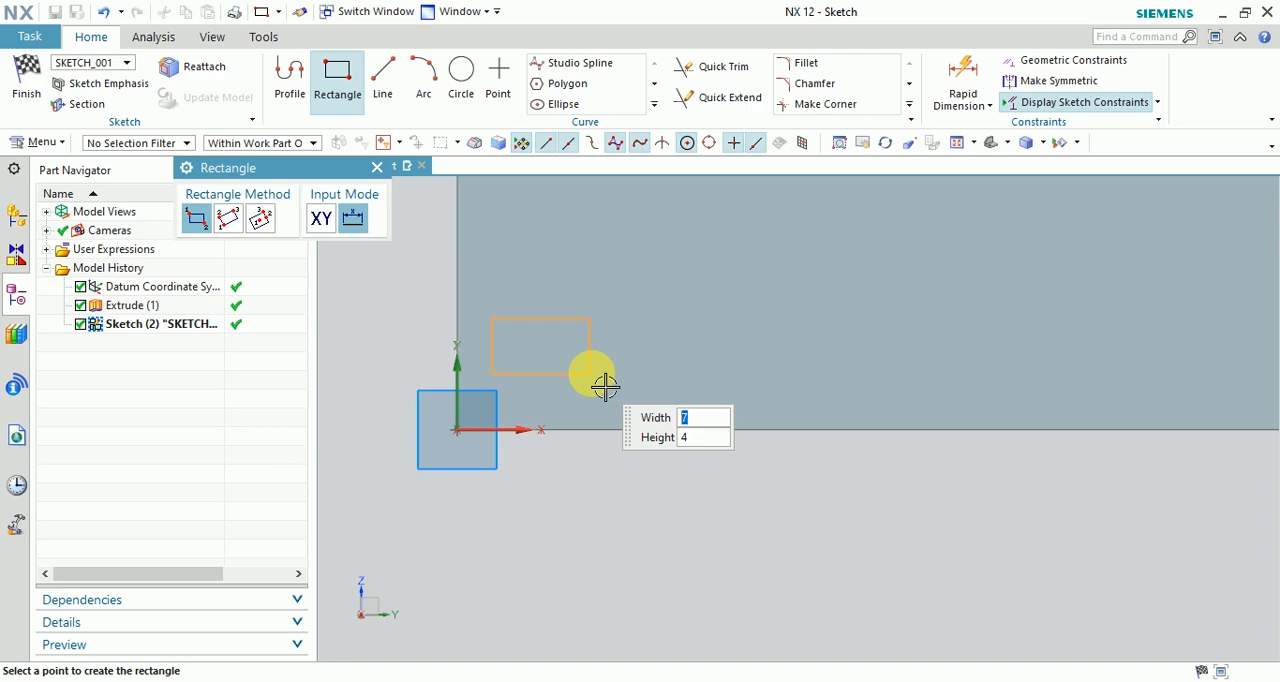
type("5")
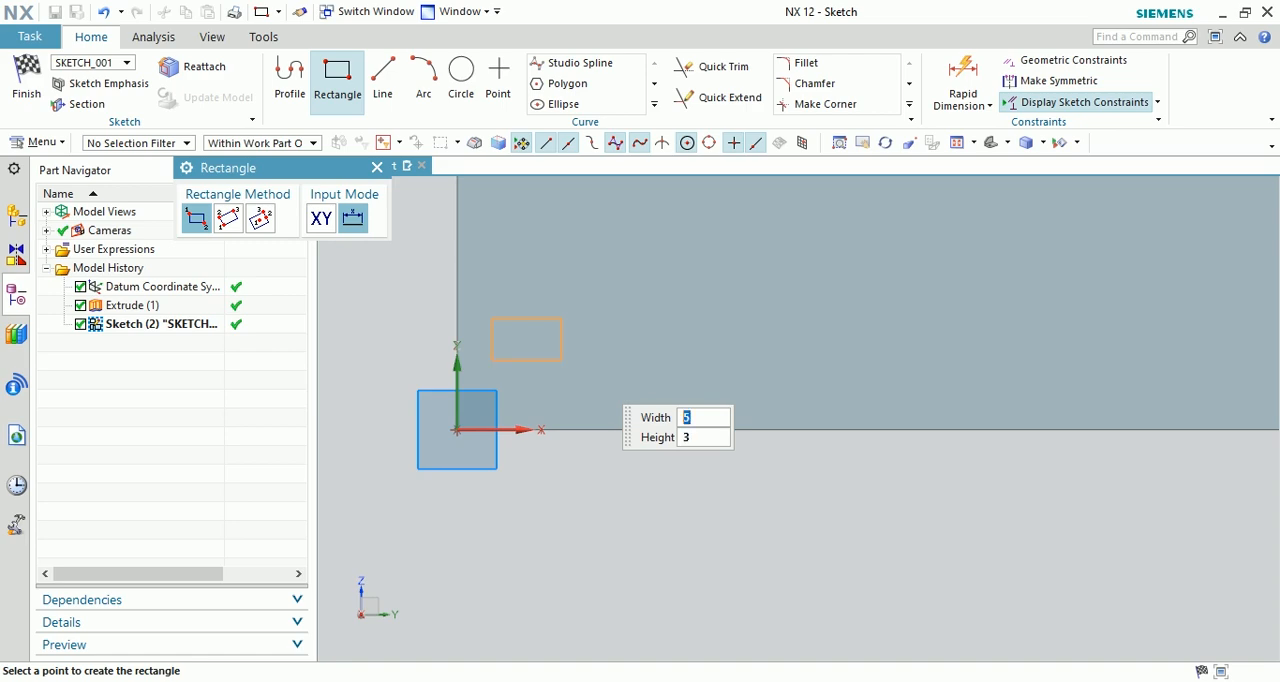
key("Return")
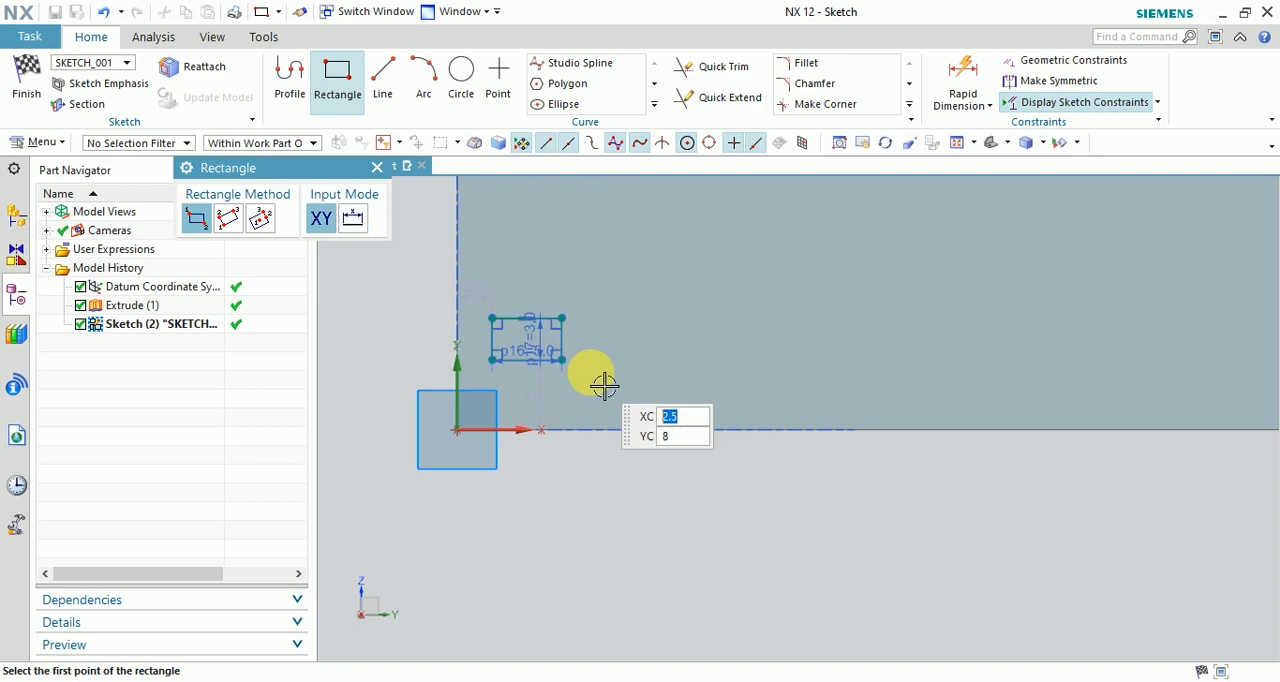
key("Escape")
Dimension the small rectangle's lower-left corner horizontally from the vertical axis and set the distance to 5 mm.
scroll(508, 363, "down", 2)
scroll(471, 331, "up", 4)
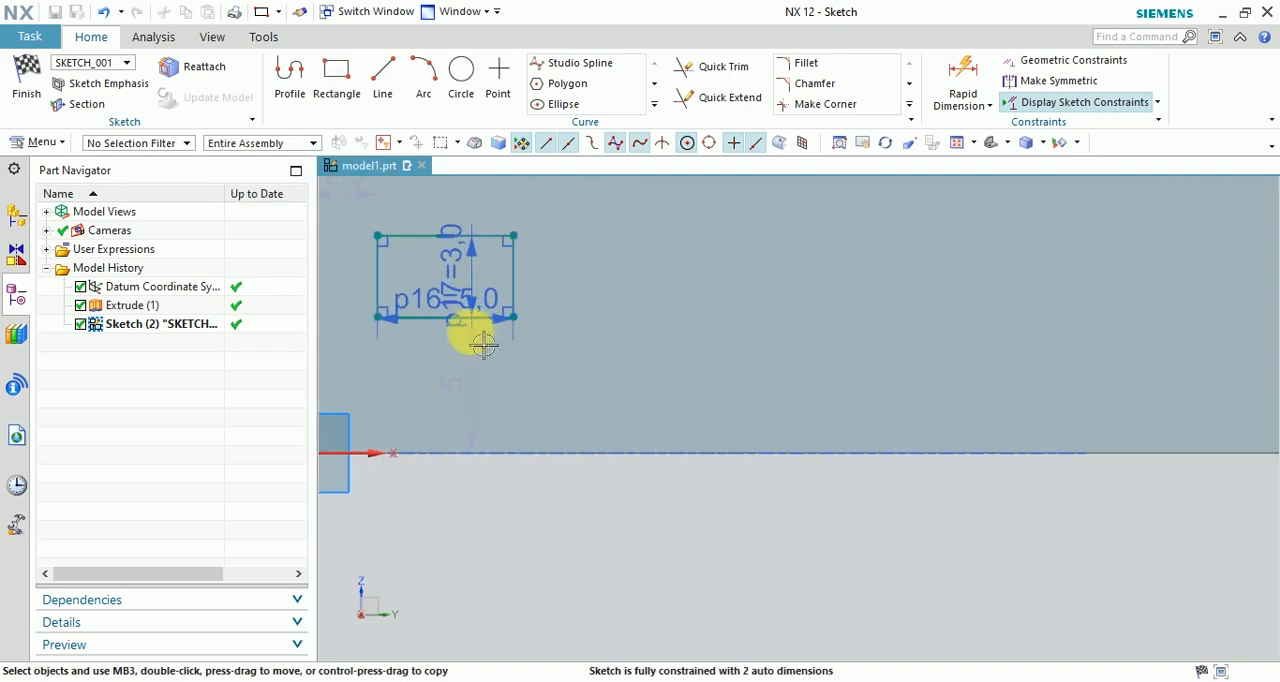
scroll(687, 381, "down", 3)
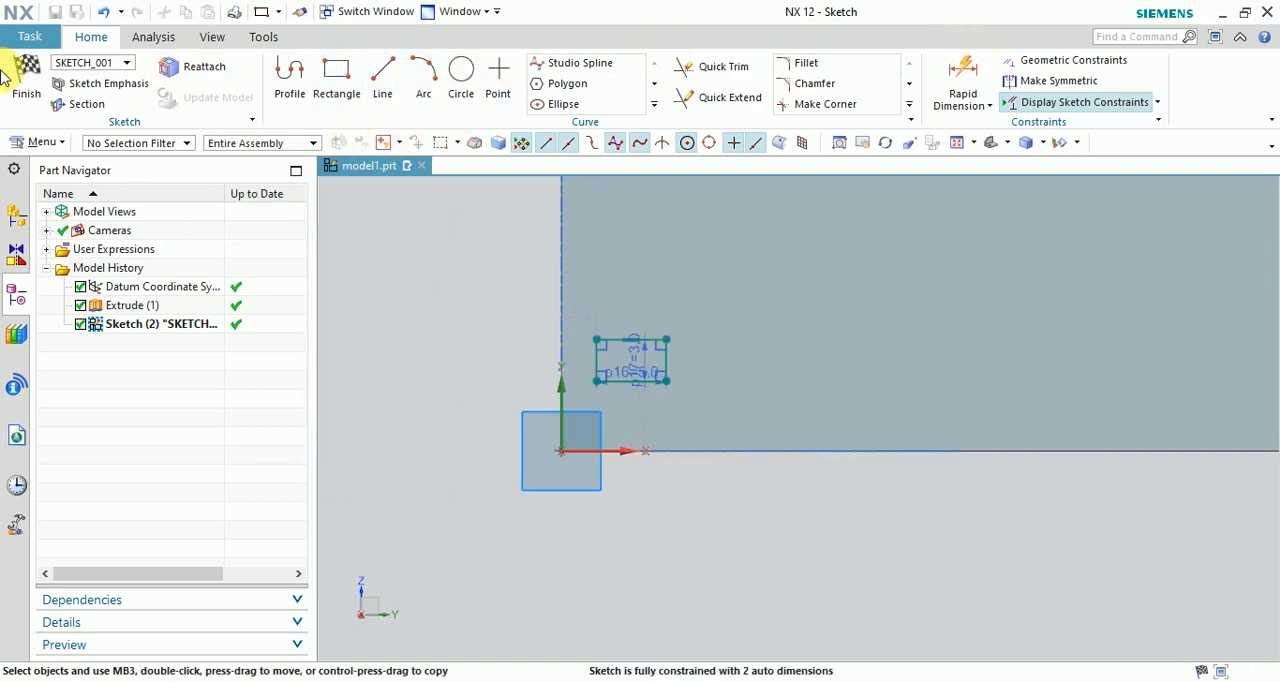
left_click(987, 93)
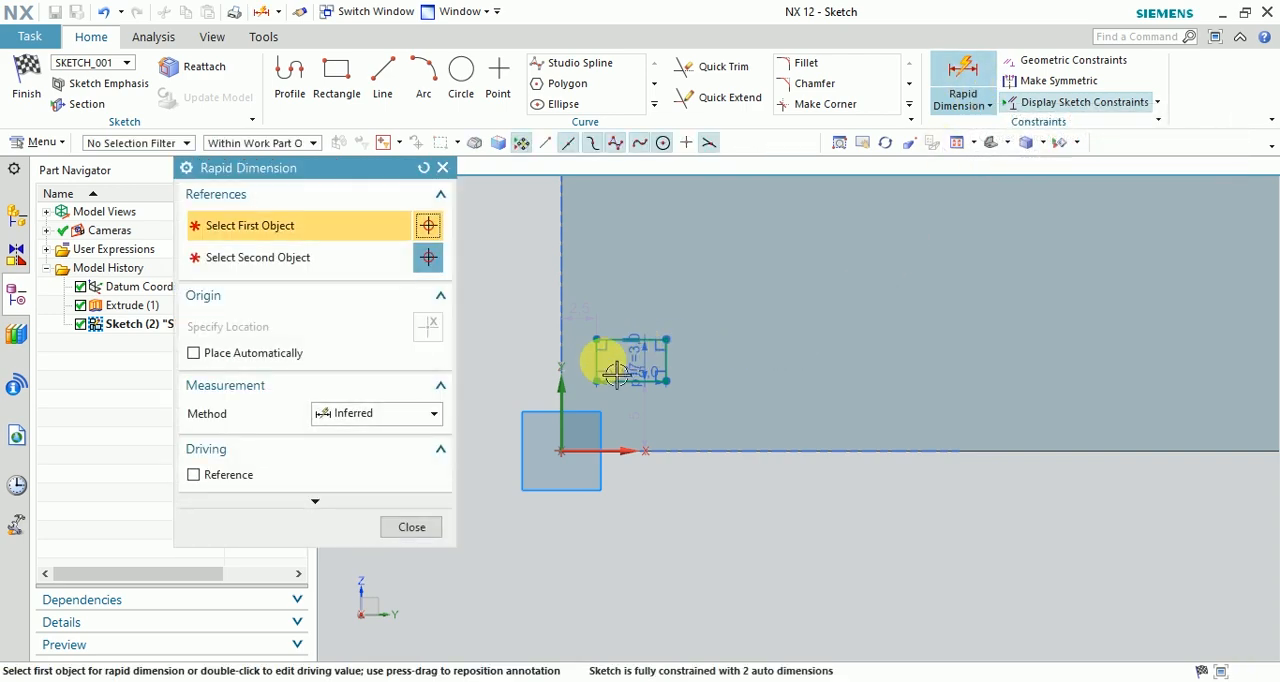
left_click(611, 397)
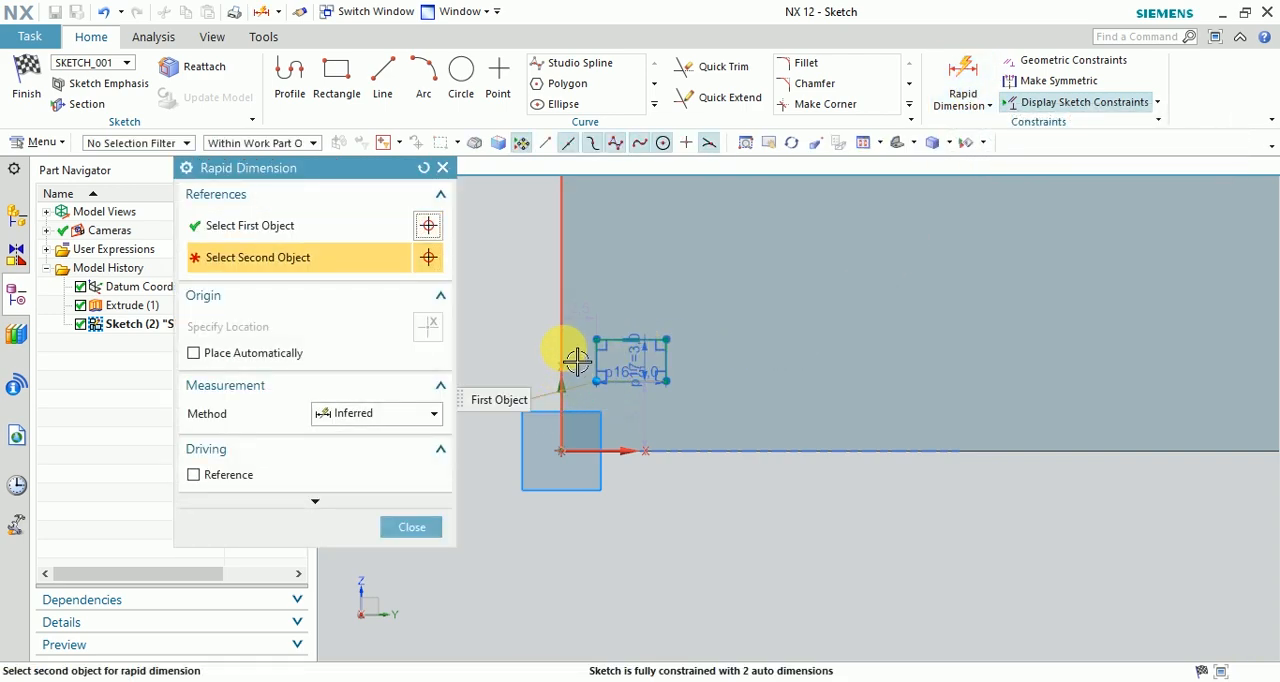
left_click(577, 361)
left_click(491, 586)
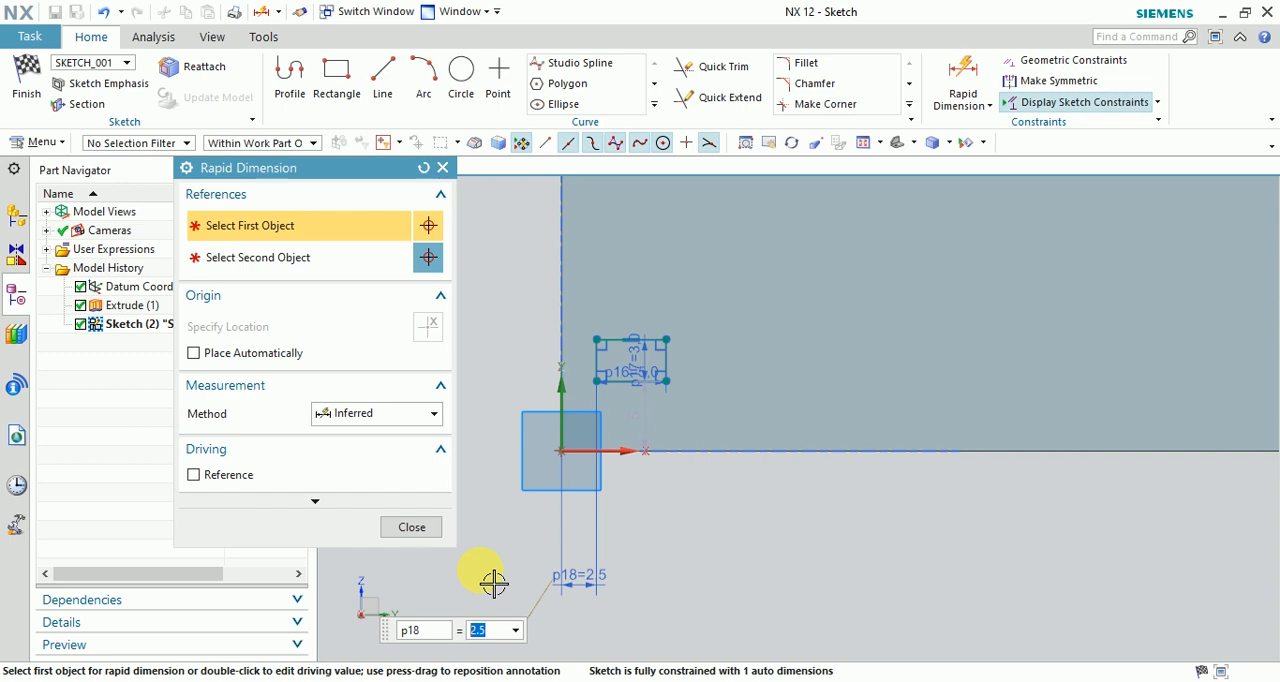
type("5")
key("Return")
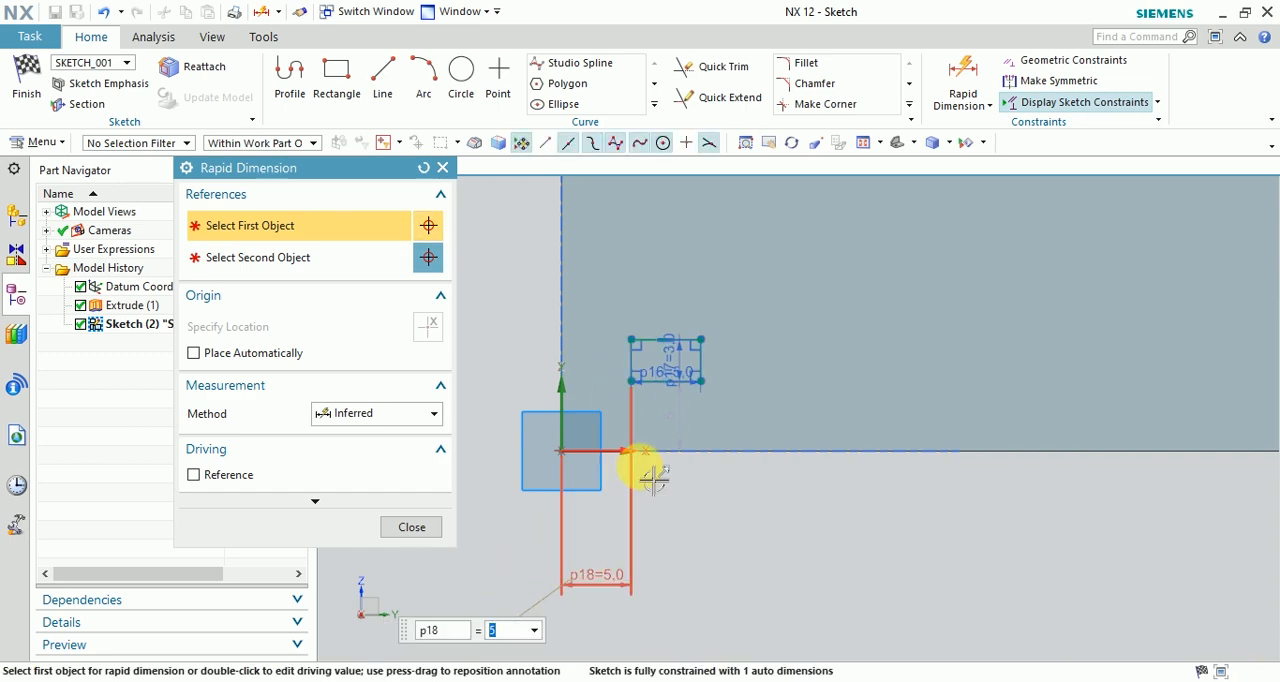
Set the small rectangle's vertical distance from the plate's lower edge to 5 mm as a driving dimension.
left_click(687, 427)
left_click(688, 428)
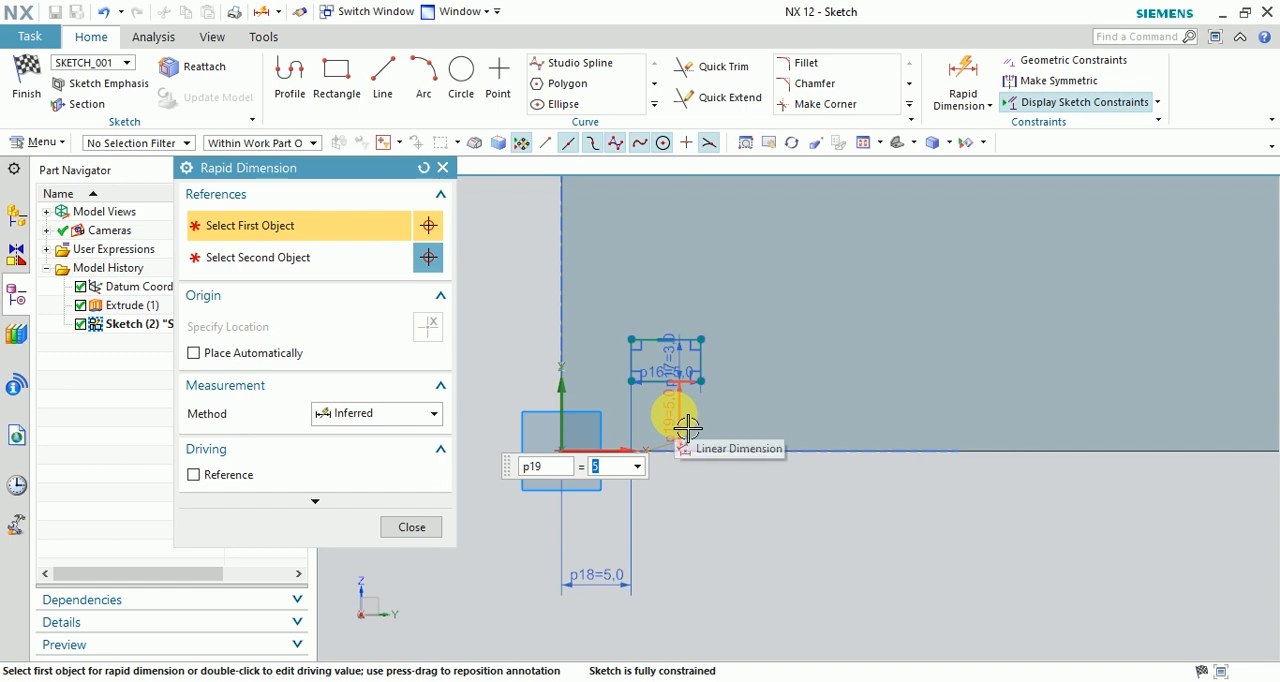
type("5")
key("Return")
key("Escape")
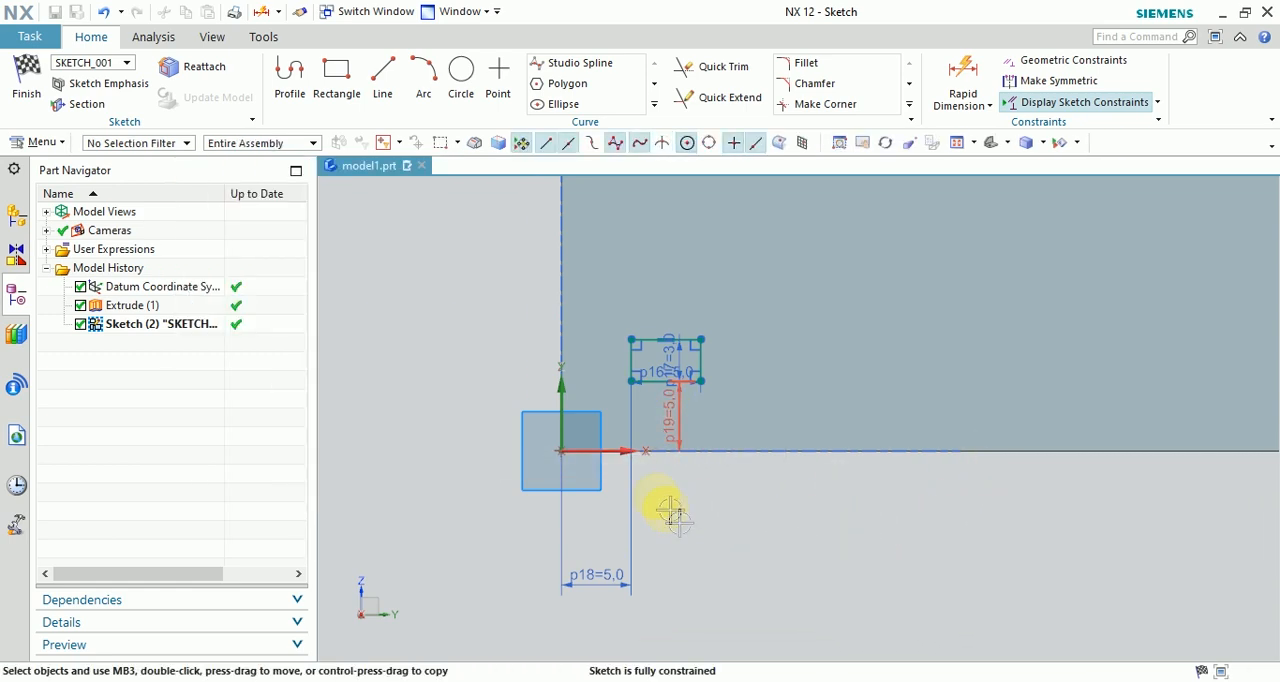
Reposition the vertical offset, height and width dimensions clear of the small rectangle so they are readable.
scroll(674, 400, "up", 1)
left_click_drag(675, 418, 883, 418)
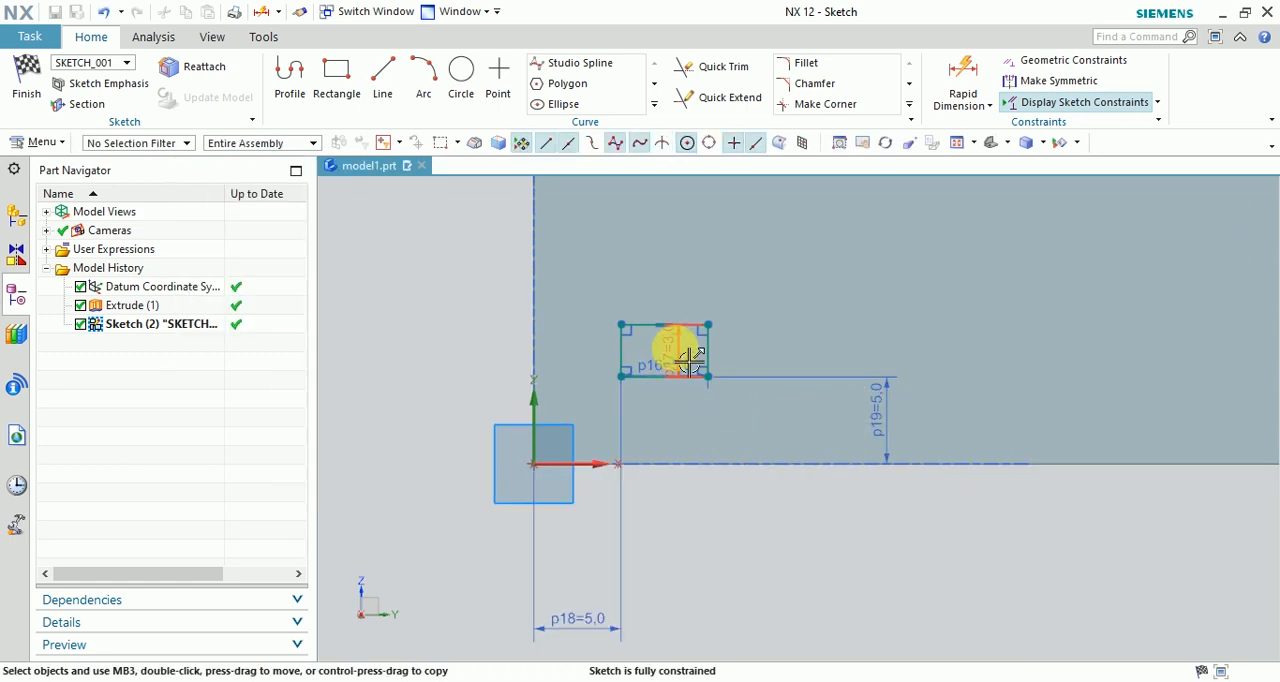
left_click_drag(690, 358, 740, 287)
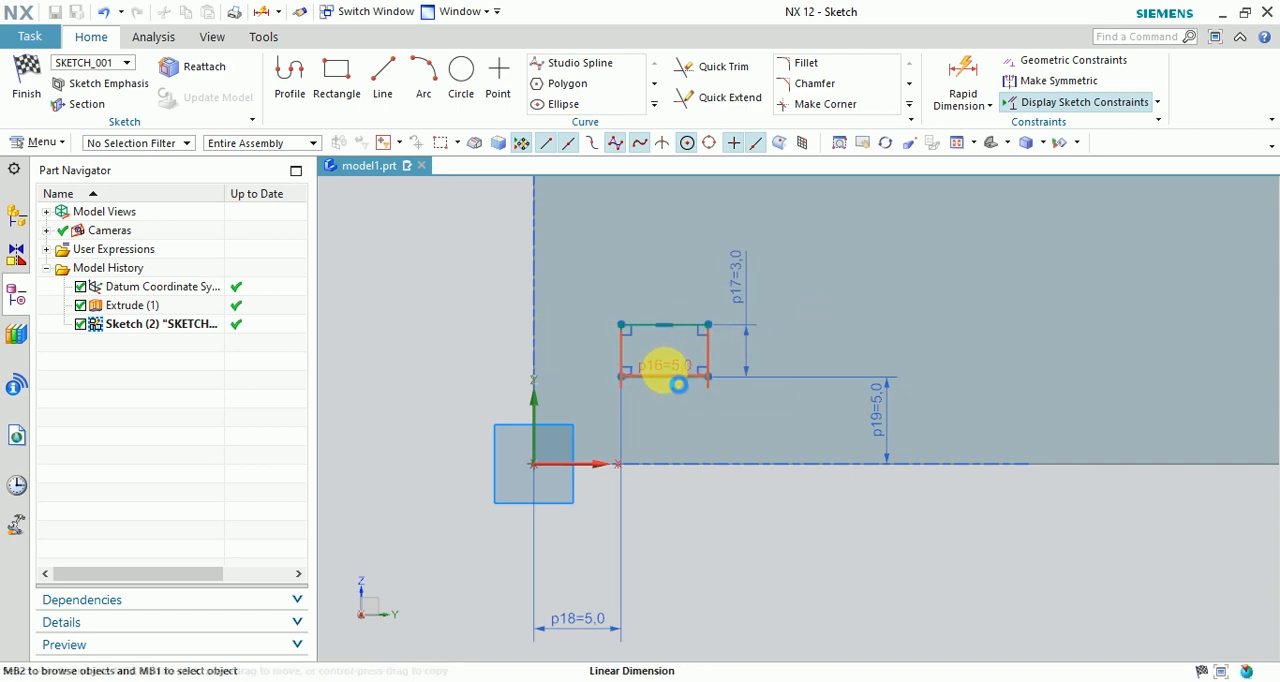
left_click(678, 384)
left_click(675, 300)
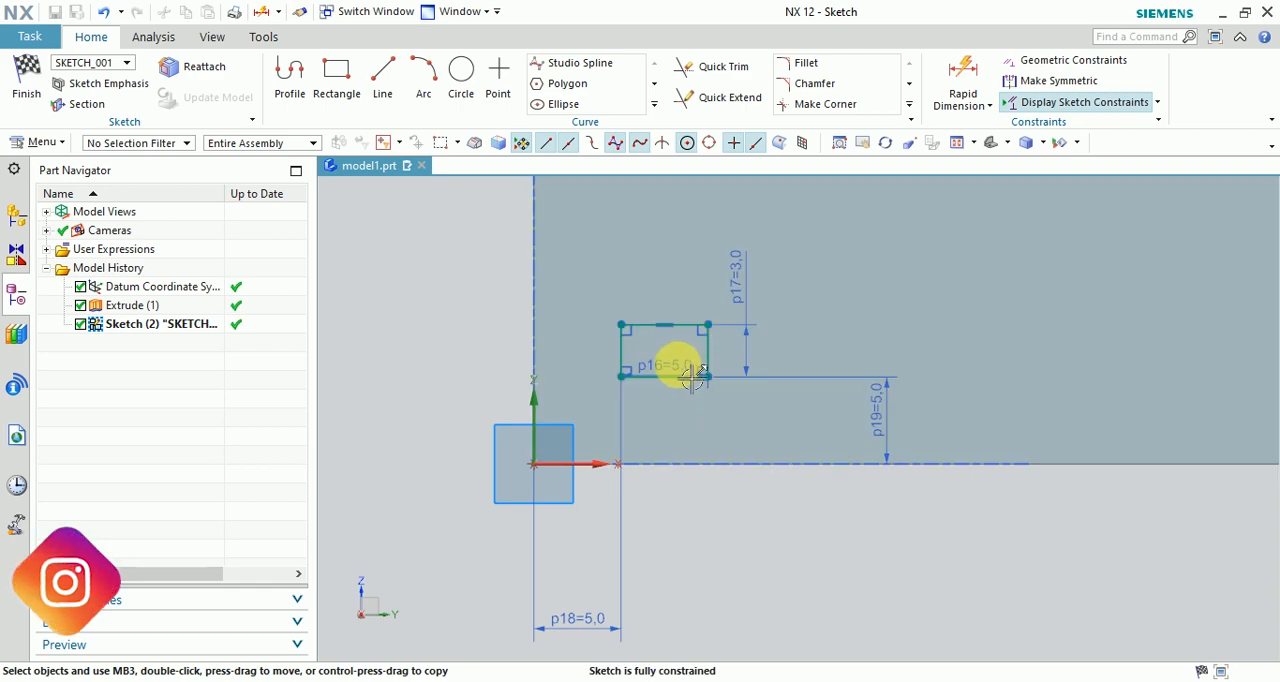
left_click_drag(693, 376, 679, 269)
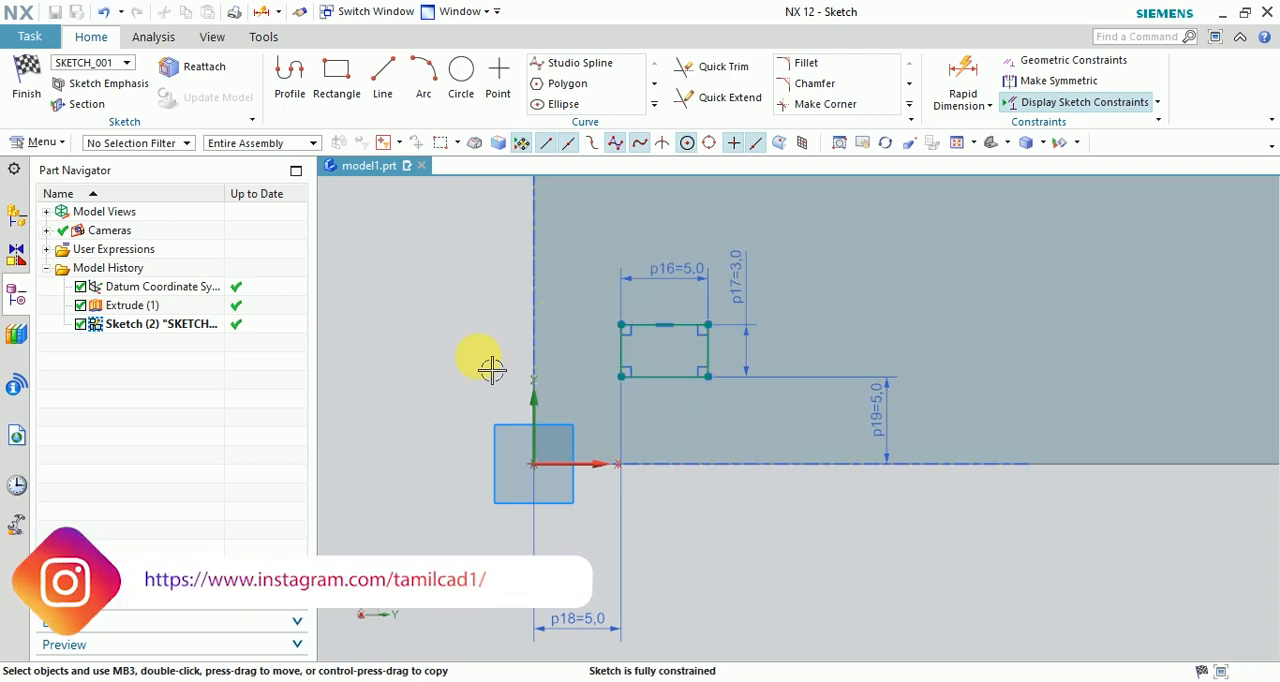
scroll(416, 397, "down", 2)
scroll(418, 401, "up", 2)
scroll(418, 401, "down", 1)
scroll(418, 401, "up", 1)
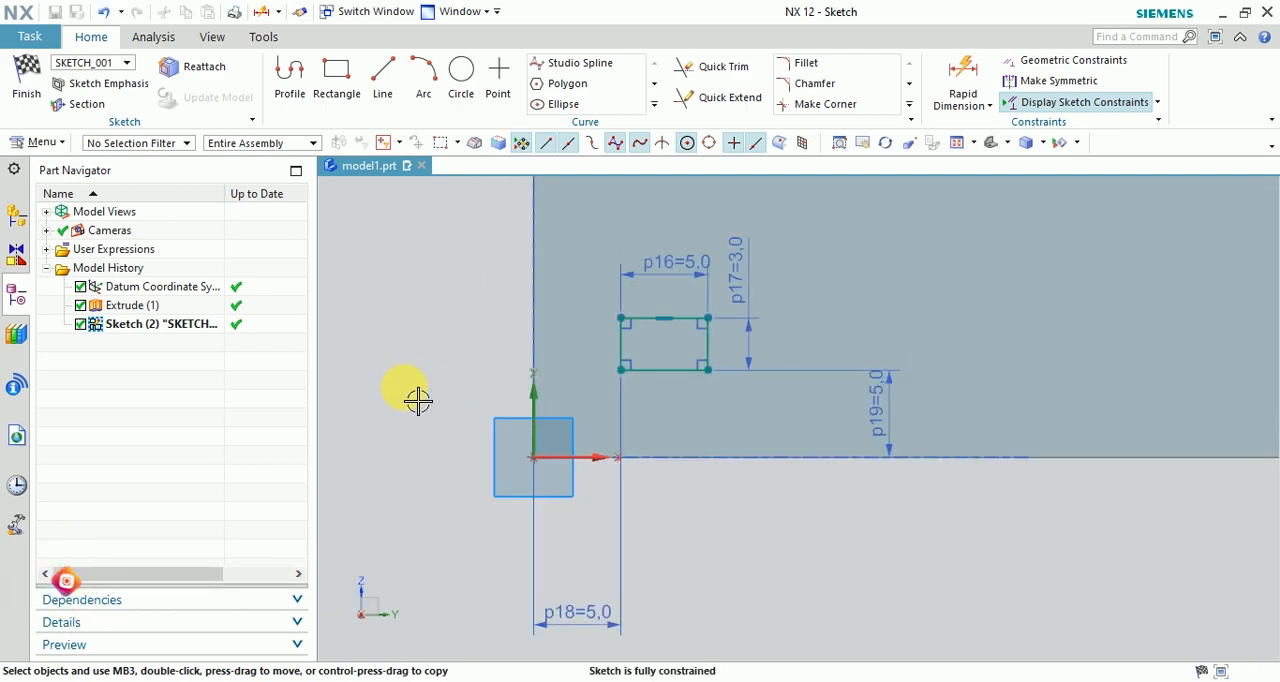
scroll(418, 401, "down", 1)
scroll(431, 417, "down", 1)
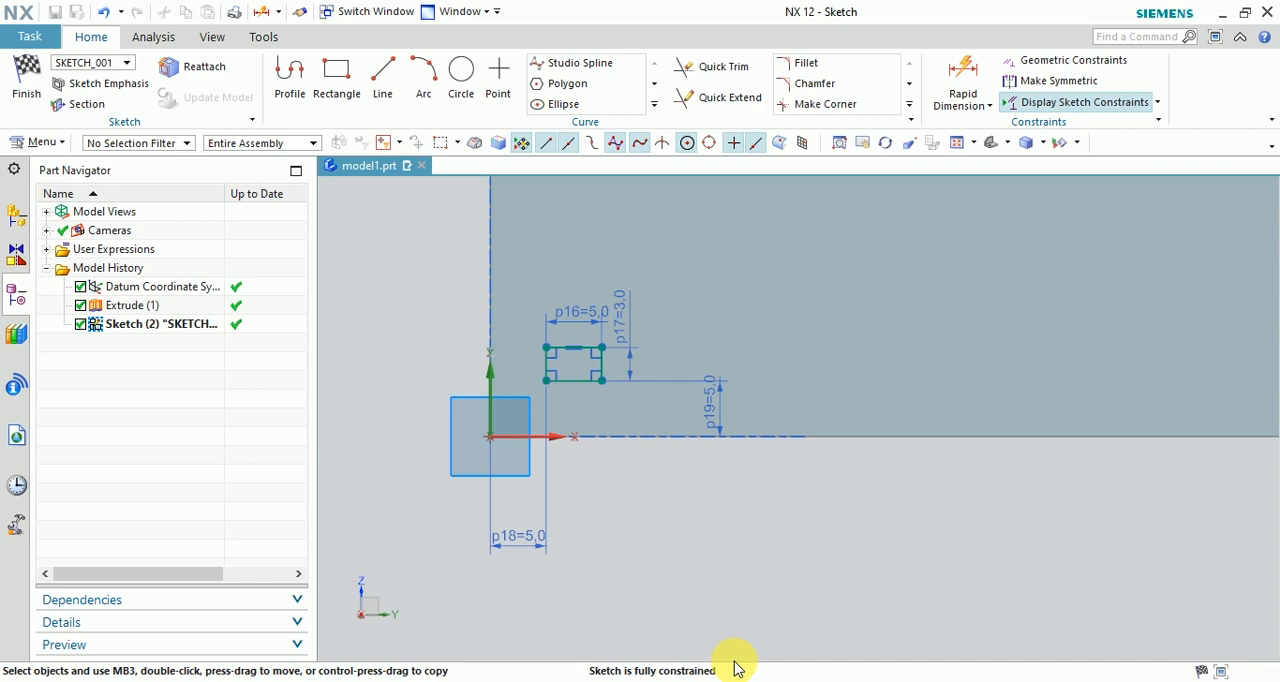
scroll(657, 604, "down", 2)
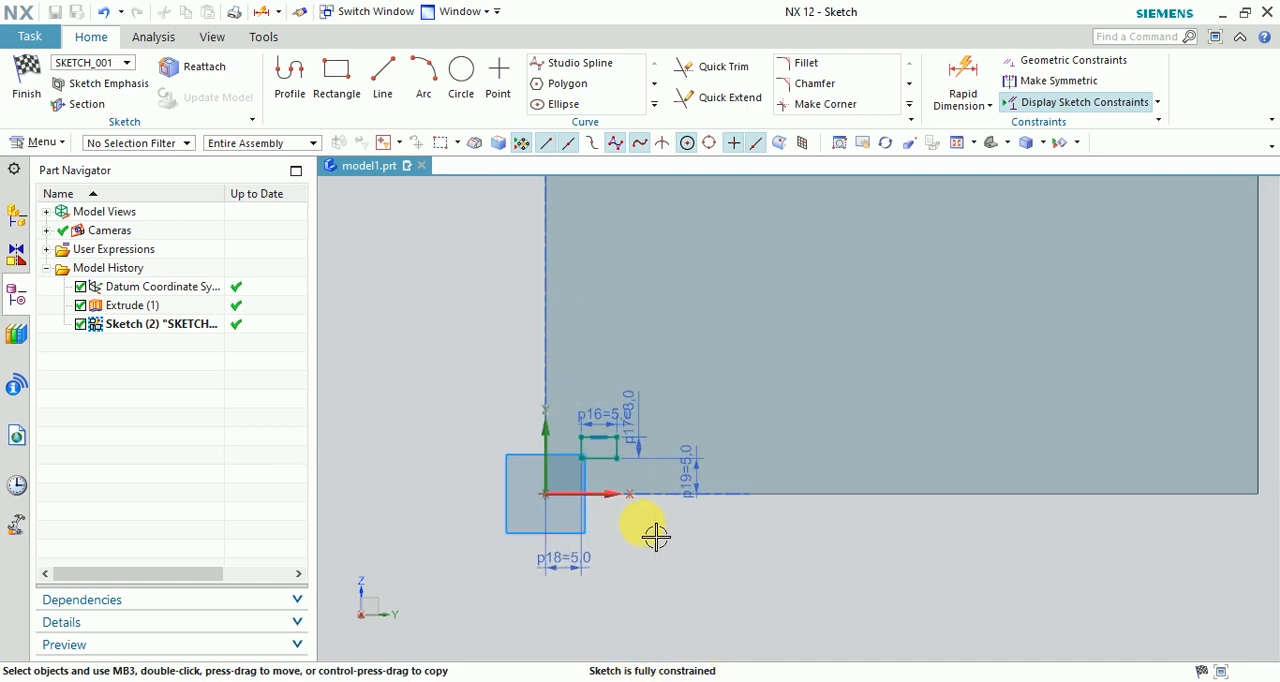
scroll(654, 537, "up", 2)
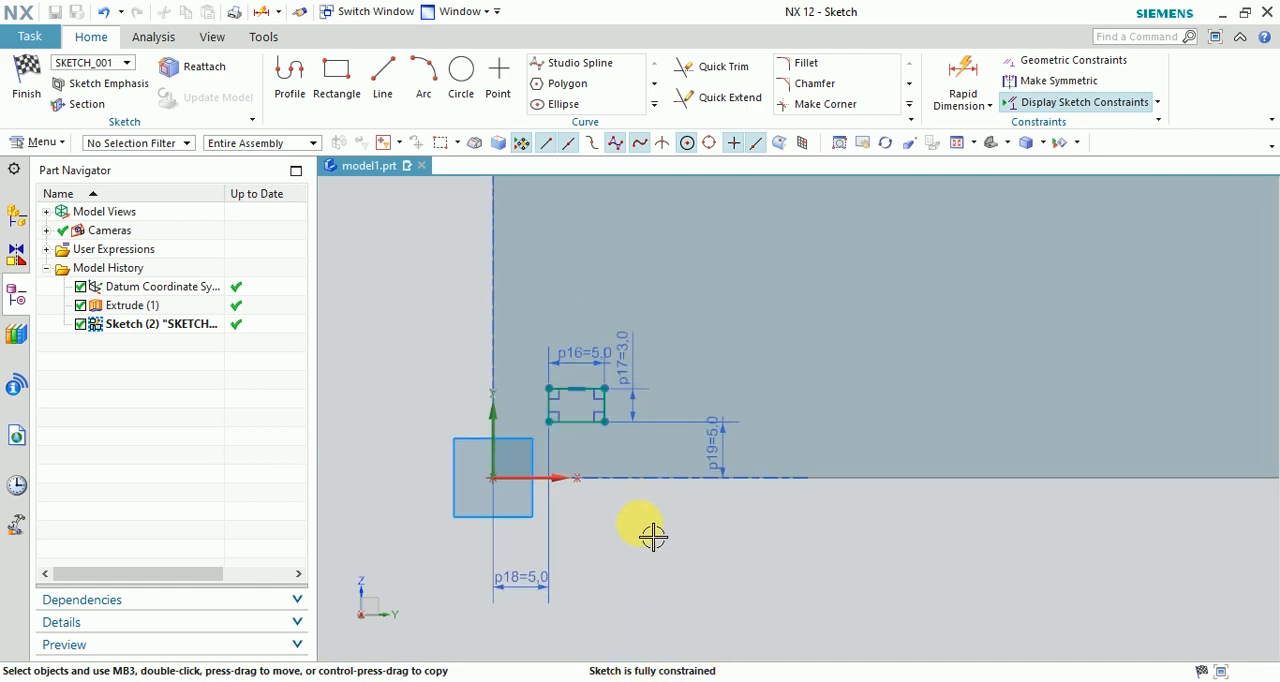
Finish the sketch and extrude the small rectangle from 0 to 5 mm above the plate with the inferred Boolean.
left_click(24, 68)
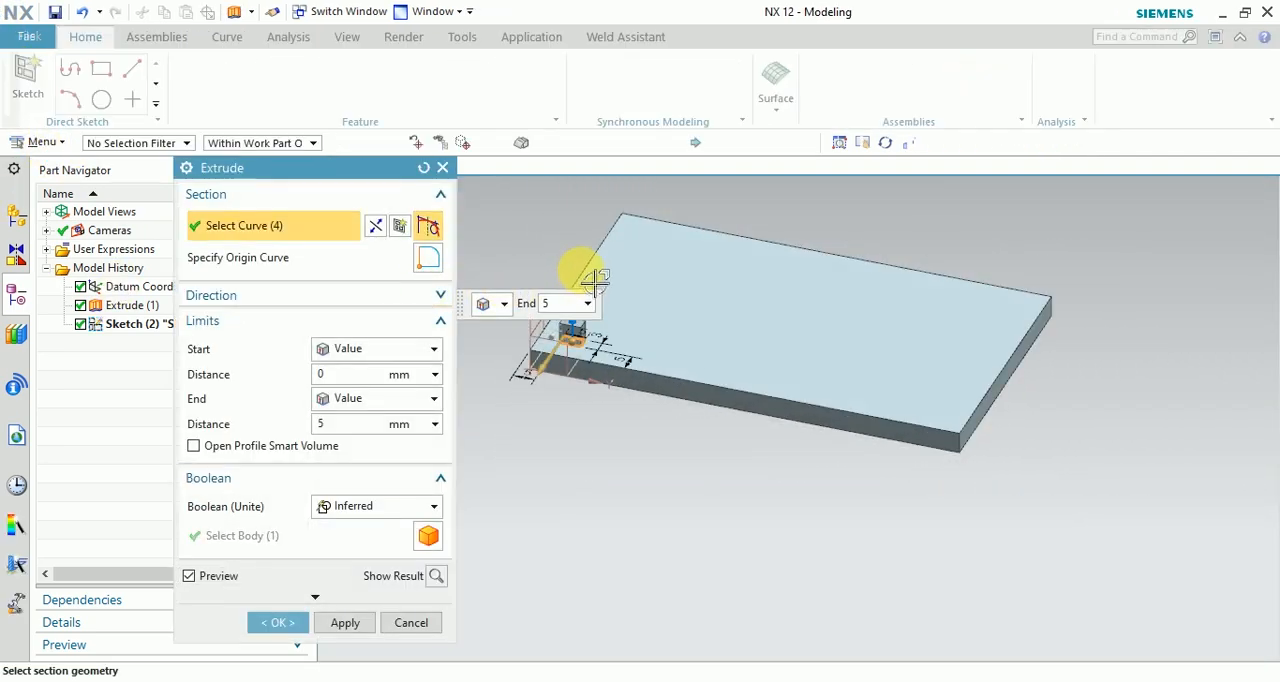
scroll(560, 275, "up", 3)
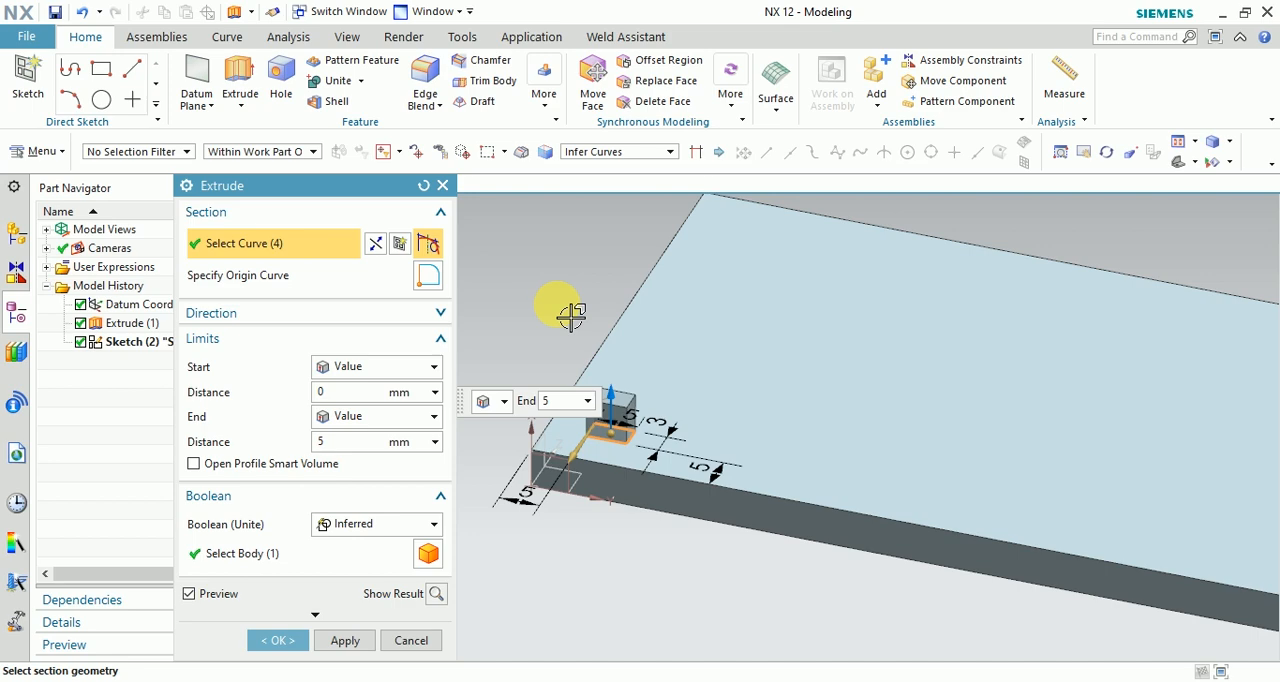
left_click(344, 642)
left_click(410, 641)
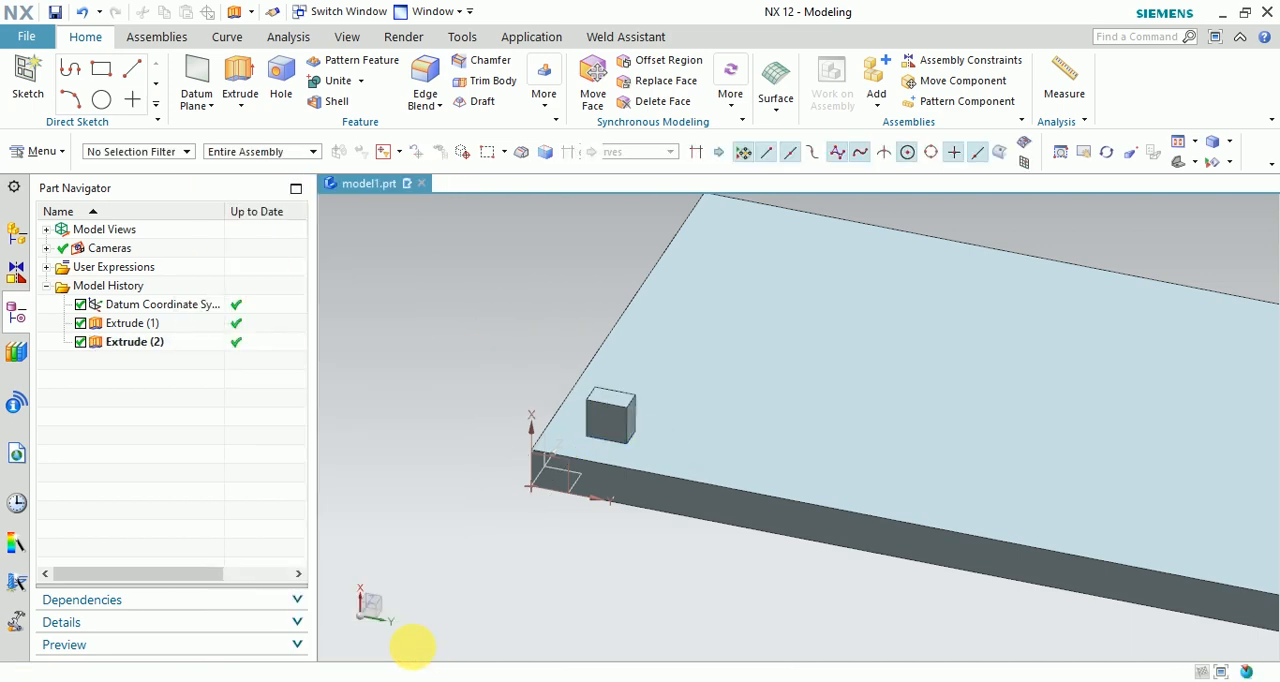
scroll(515, 500, "up", 2)
scroll(490, 560, "down", 5)
scroll(476, 562, "down", 1)
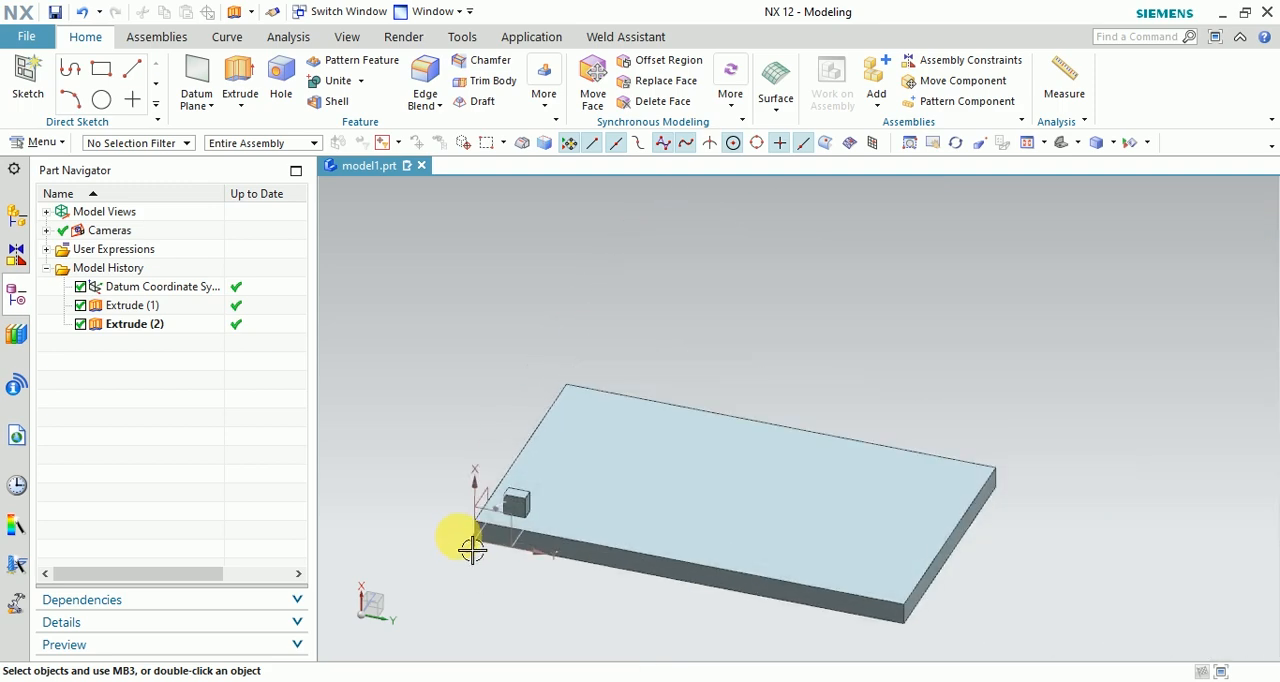
Start the Pattern Feature command and choose the small extruded block near the plate's corner as the feature to pattern.
left_click(38, 142)
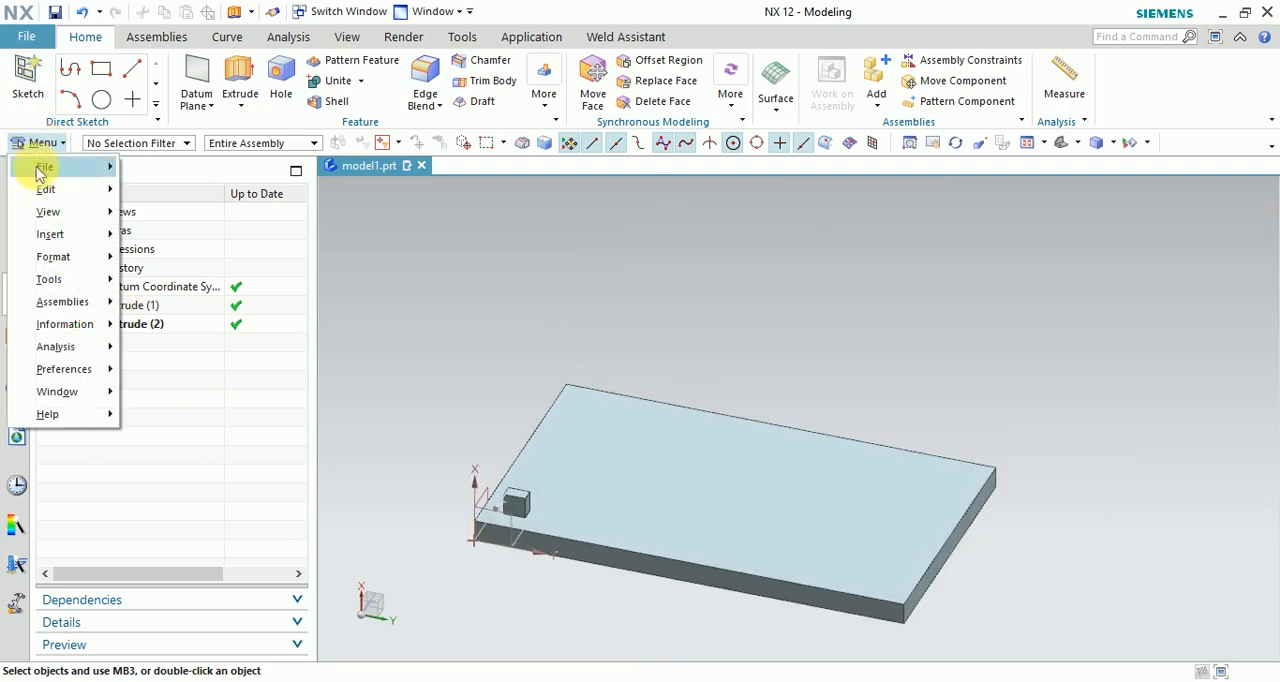
mouse_move(70, 247)
mouse_move(205, 212)
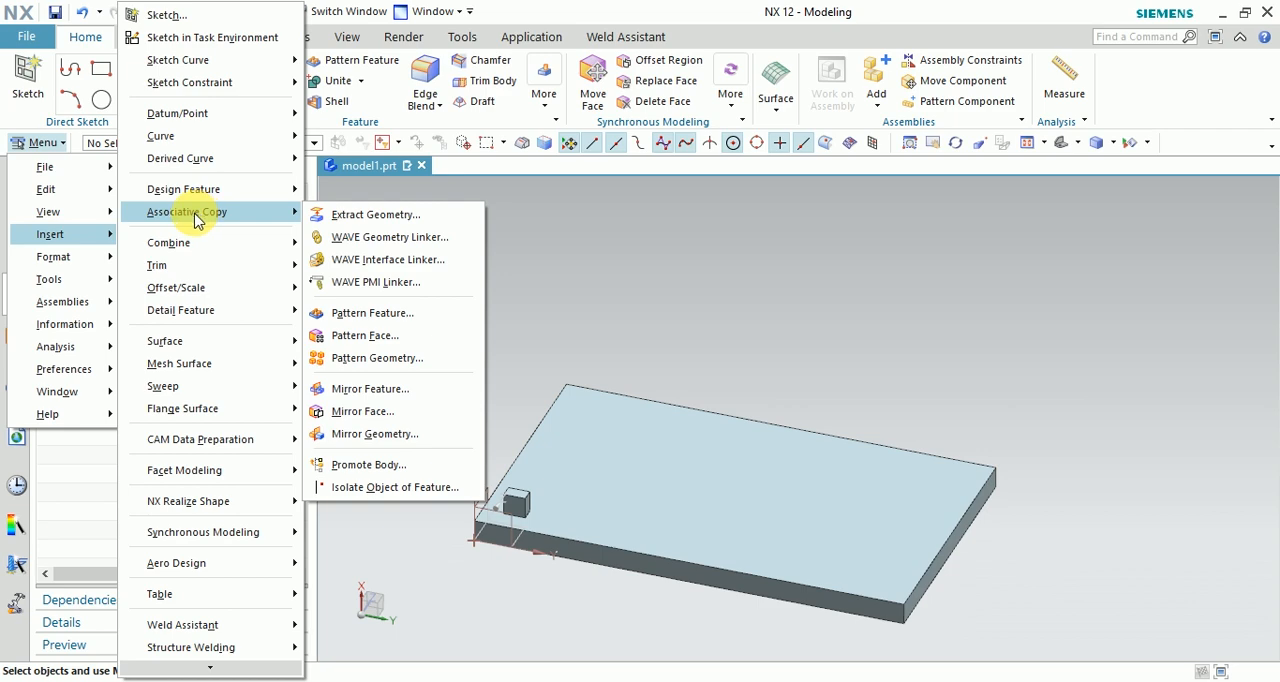
left_click(356, 314)
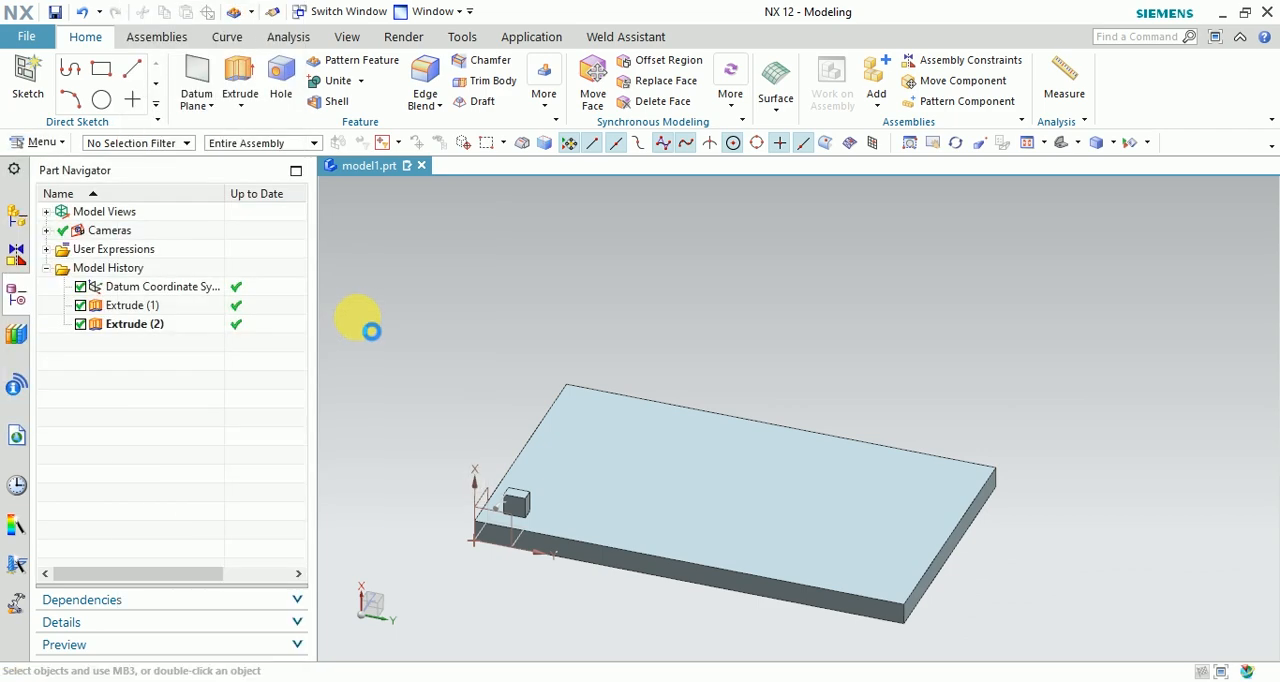
scroll(735, 350, "down", 3)
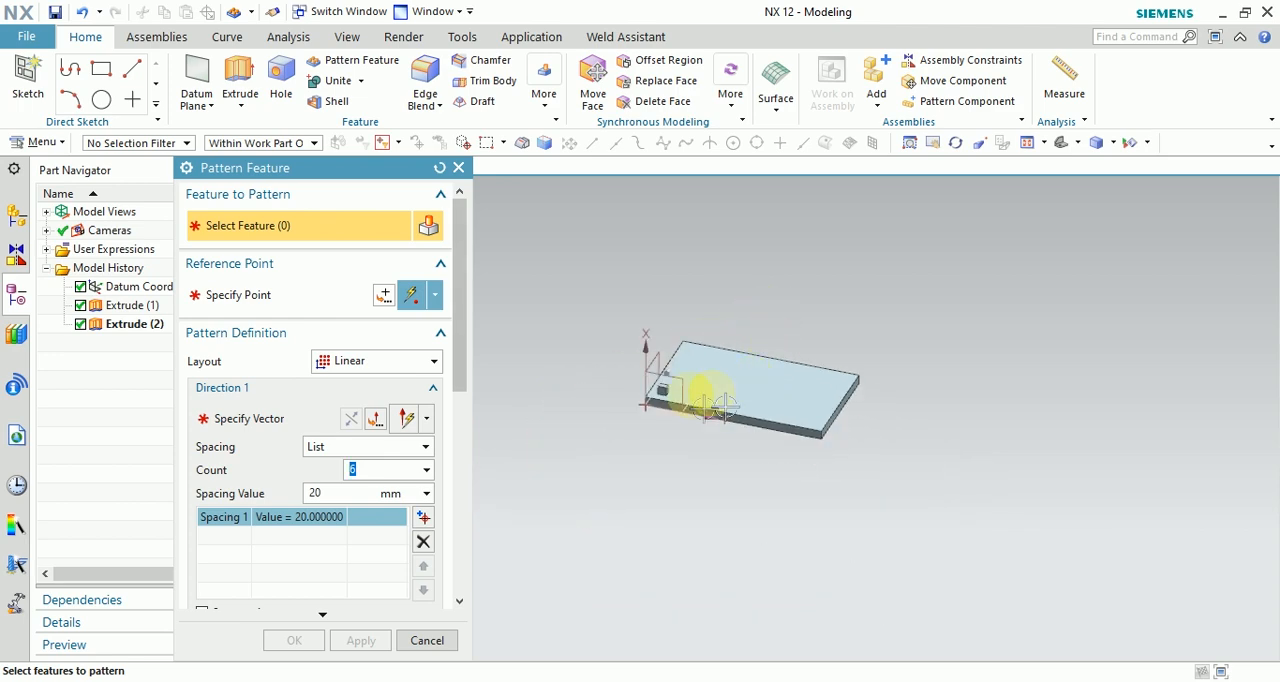
scroll(640, 450, "up", 3)
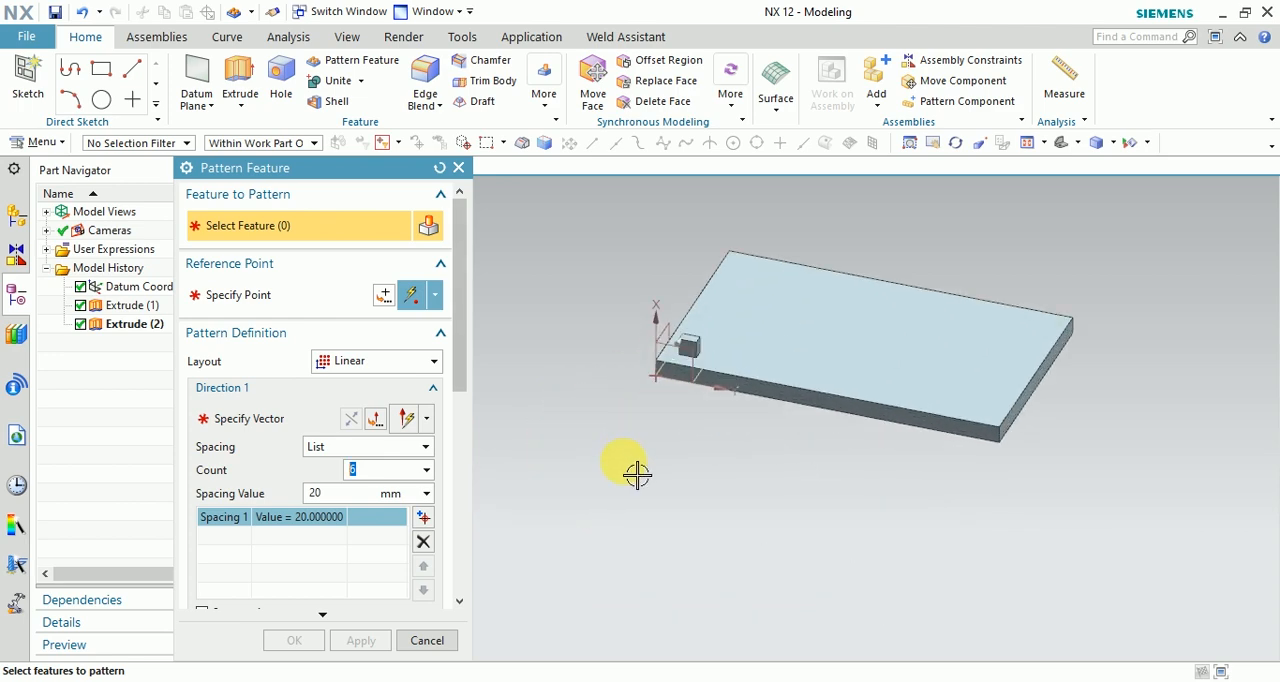
scroll(857, 371, "up", 1)
scroll(591, 314, "up", 2)
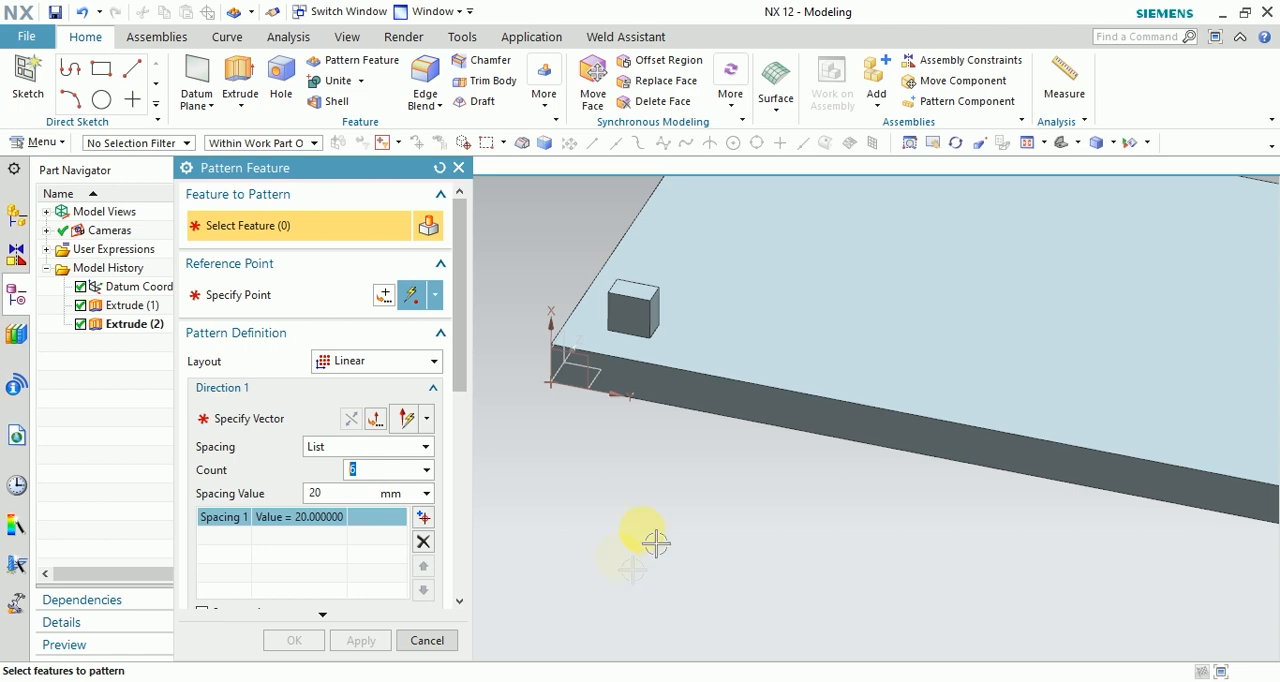
left_click(636, 321)
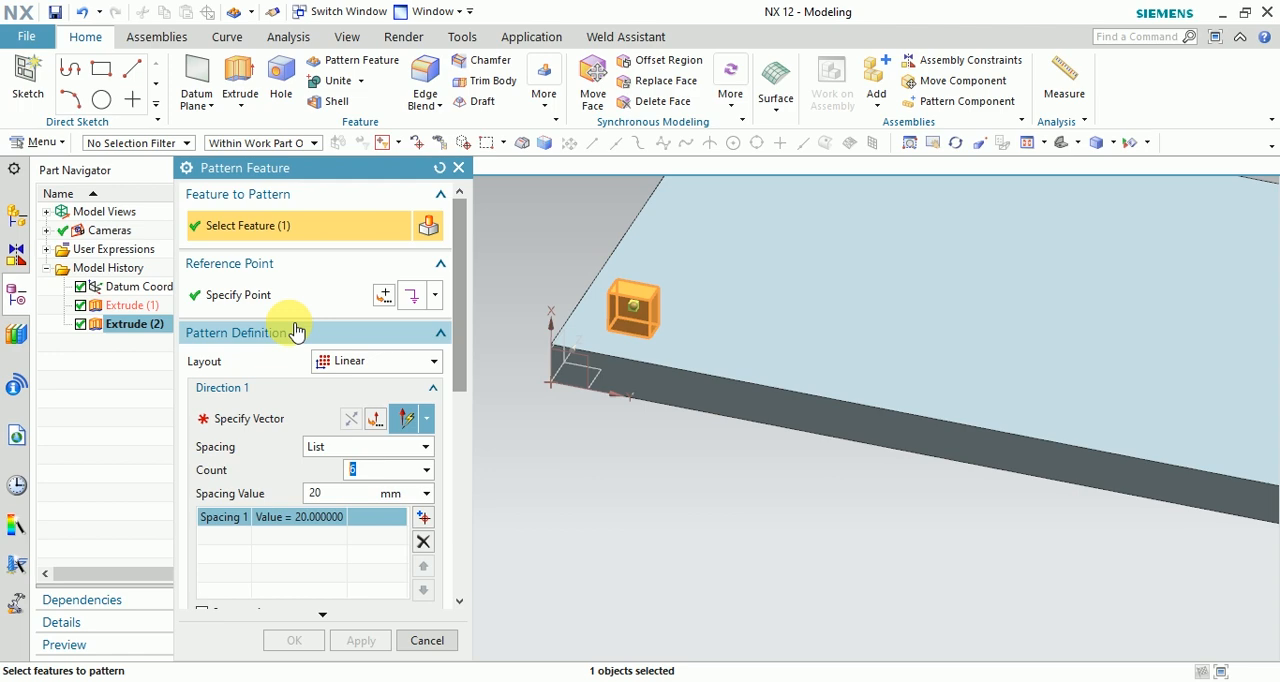
Set the pattern layout to Linear and the Direction 1 spacing method to Count and Pitch.
scroll(686, 434, "down", 5)
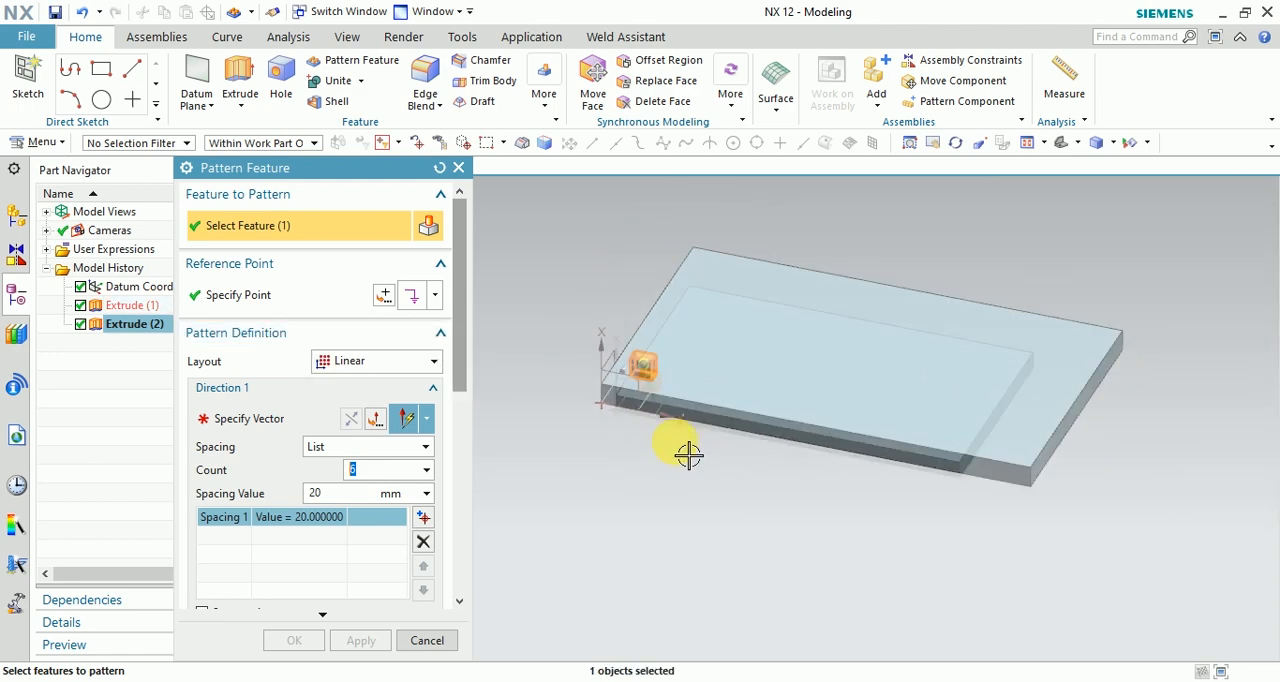
left_click(414, 364)
left_click(390, 386)
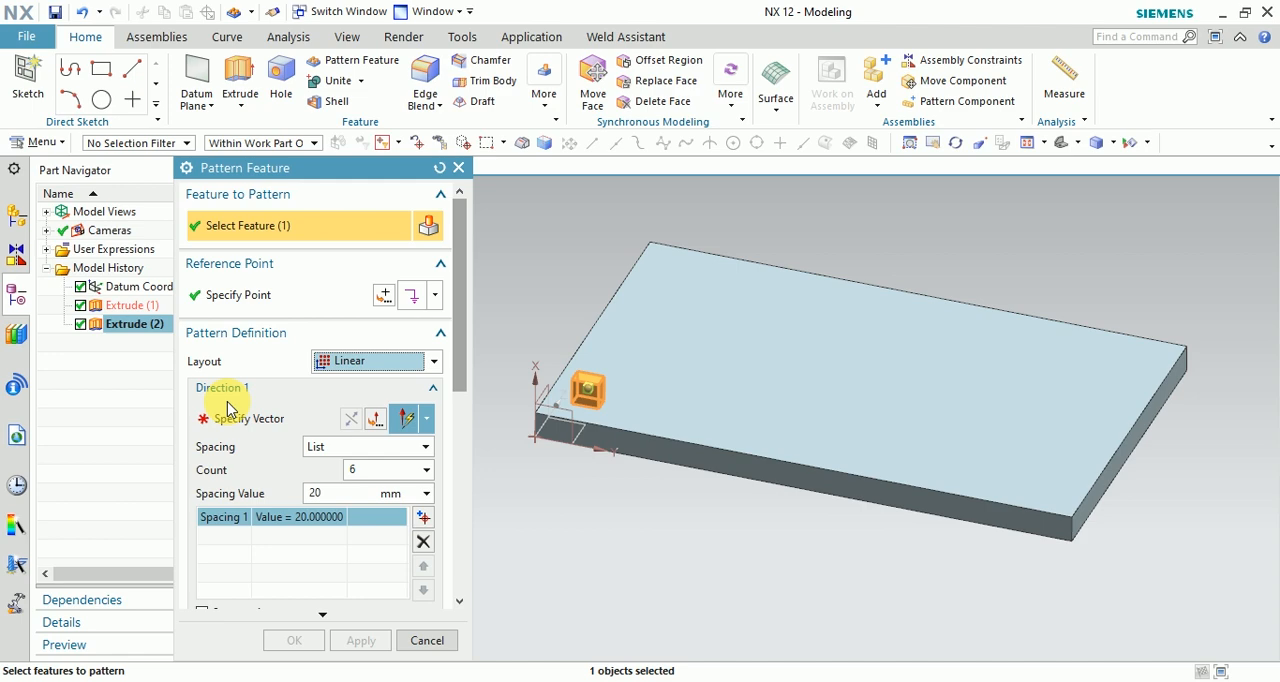
left_click(360, 447)
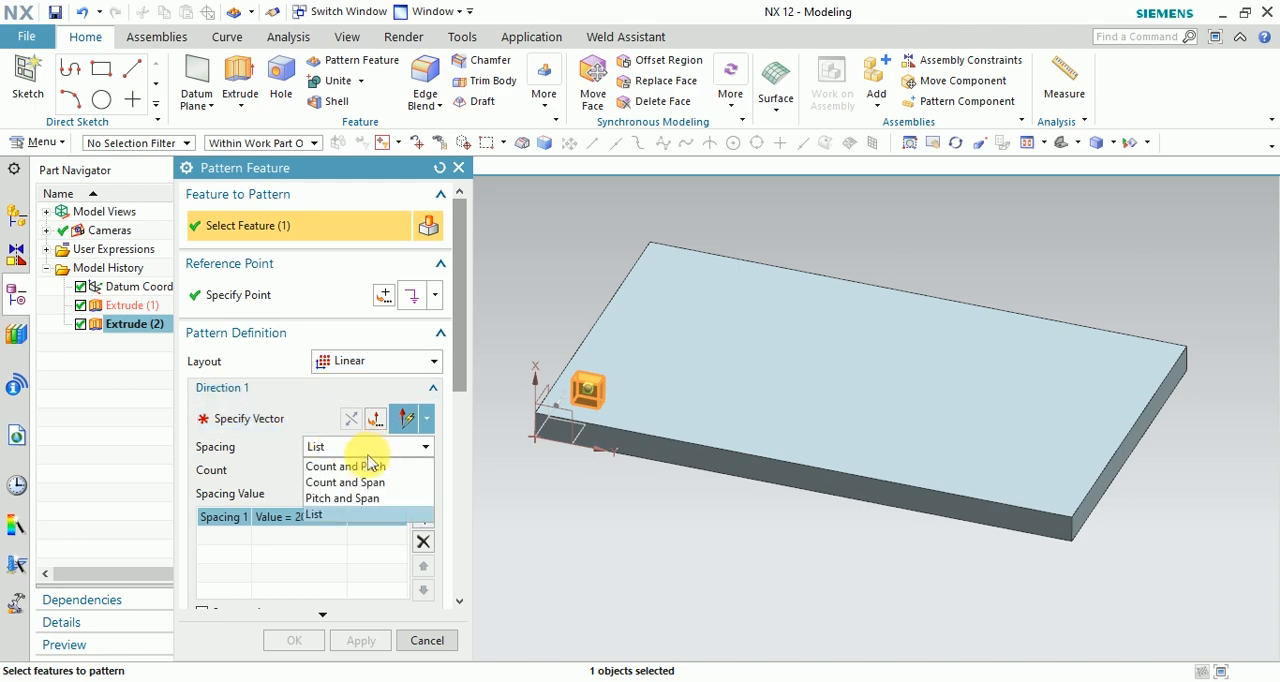
left_click(360, 467)
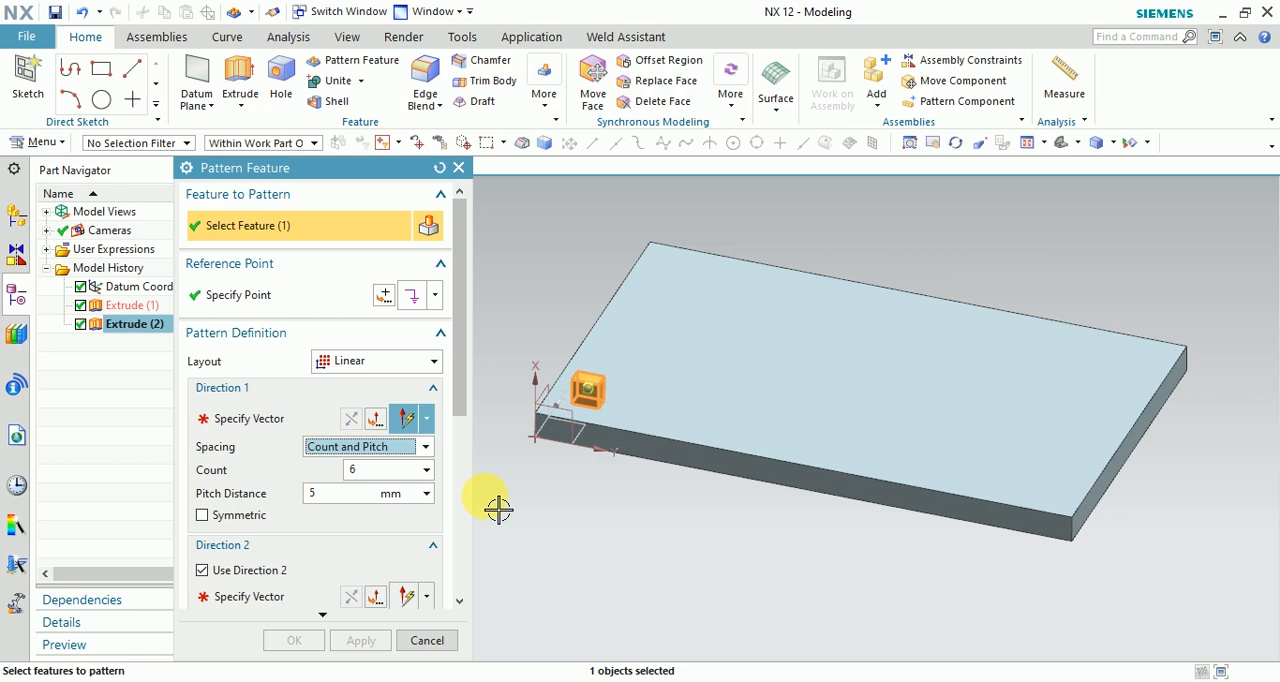
Specify the Y-axis as the Direction 1 vector, keeping Count and Pitch as its spacing method.
left_click(253, 433)
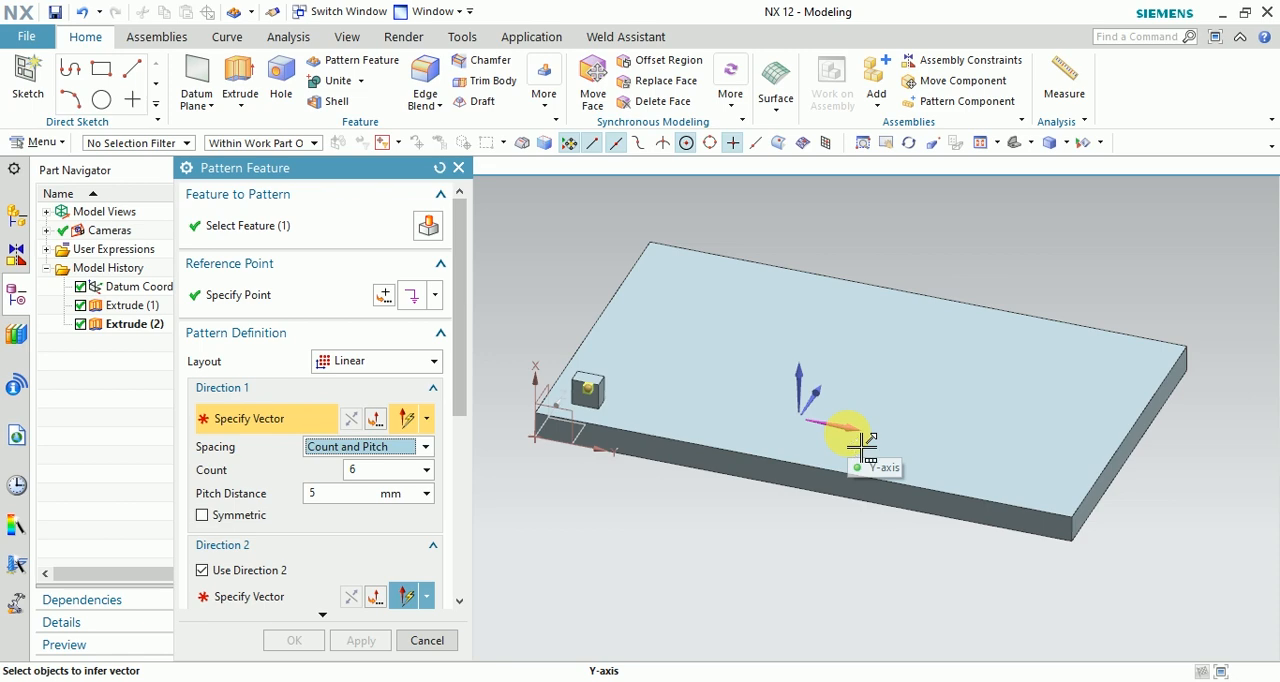
left_click(855, 440)
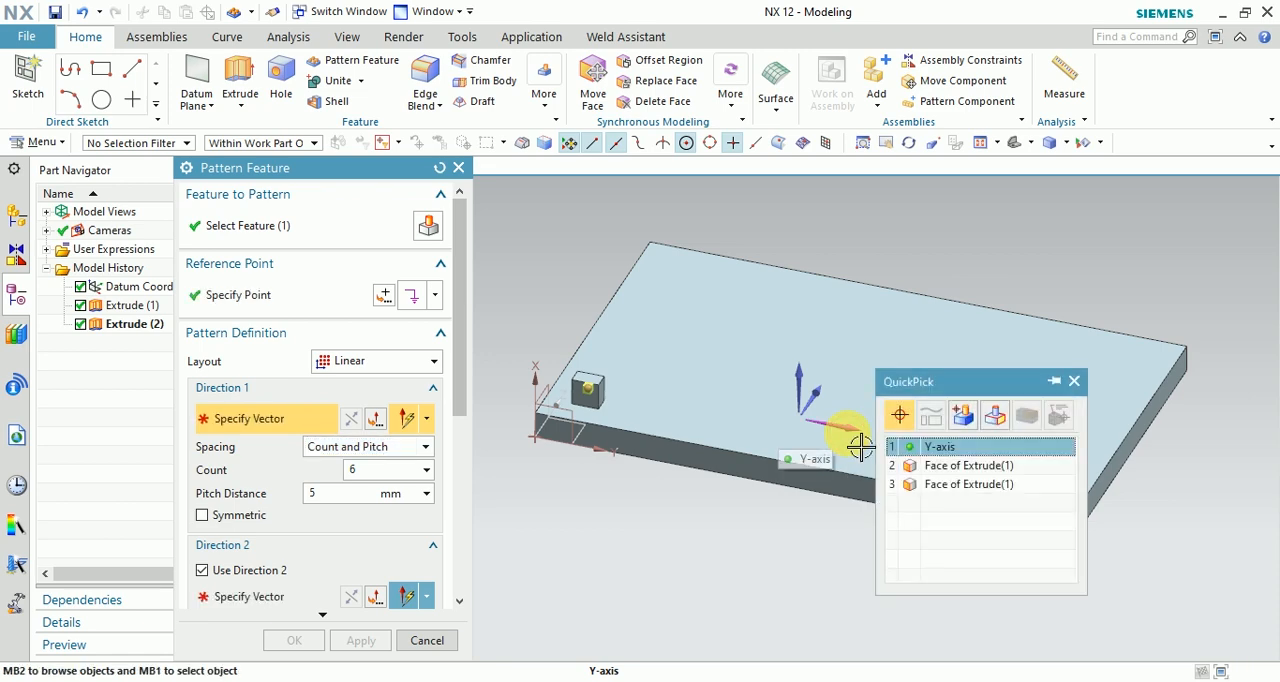
left_click(997, 455)
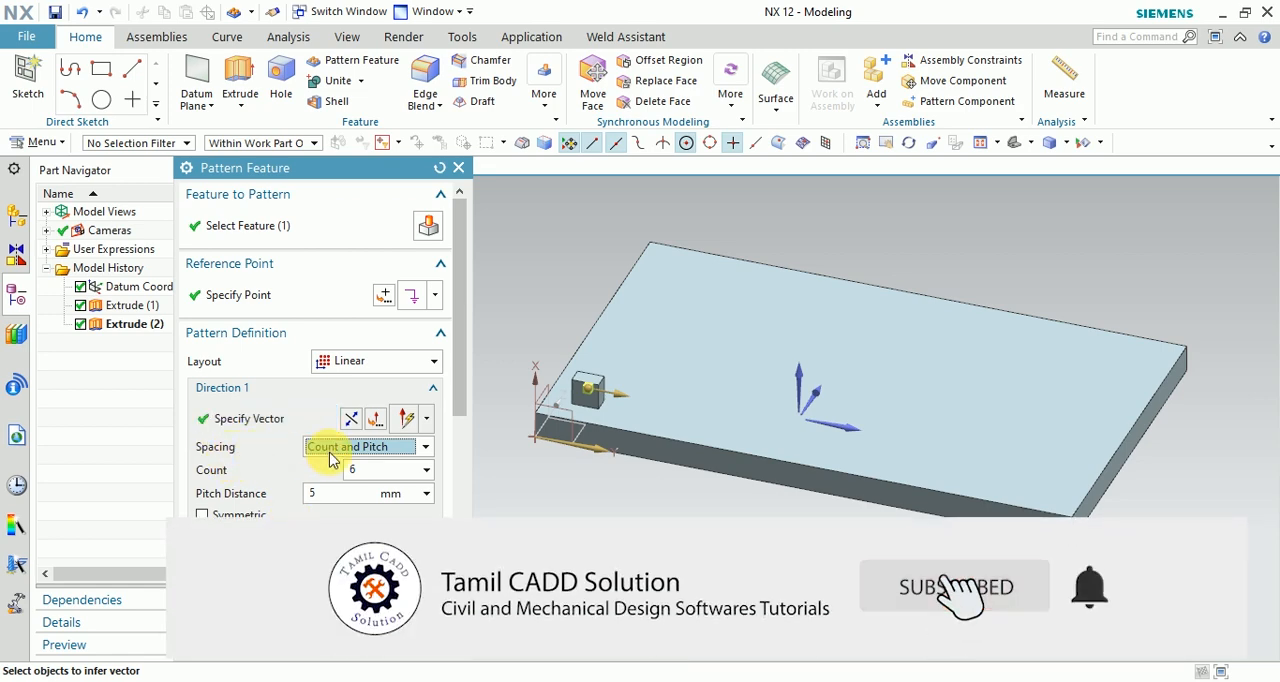
left_click(388, 449)
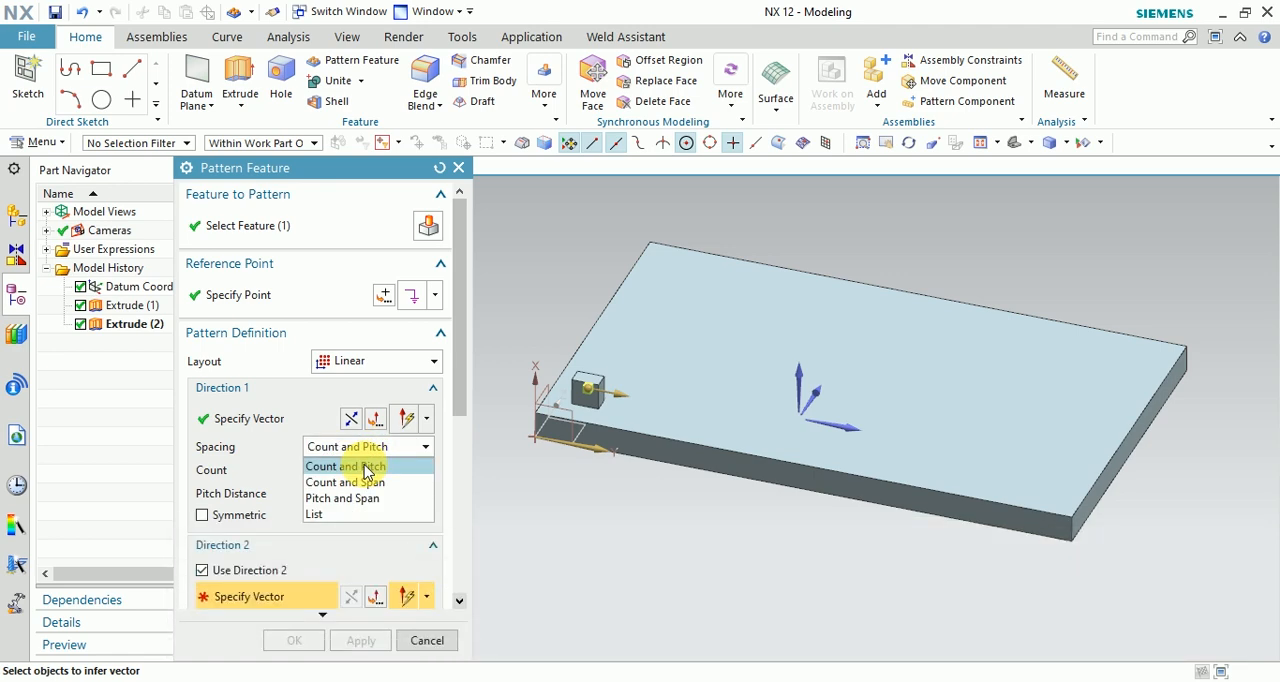
left_click(366, 467)
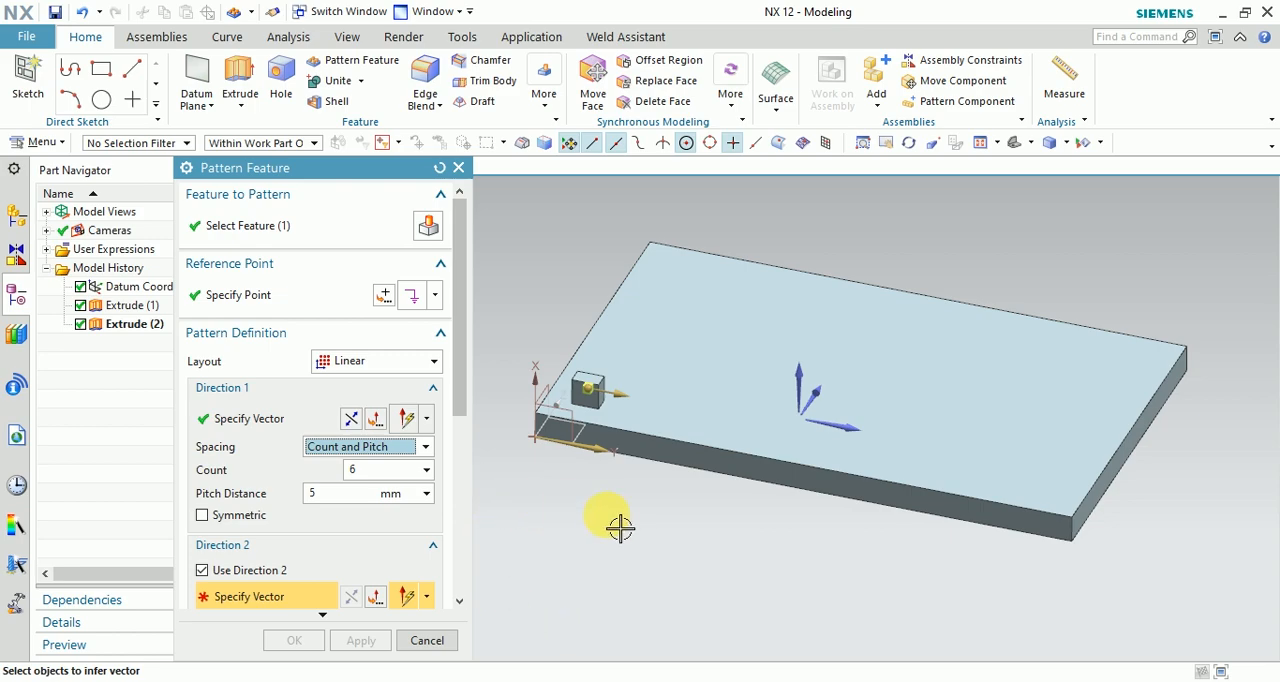
Specify the Z-axis as the Direction 2 vector of the linear pattern, leaving Direction 1 pointing along the plate's length.
scroll(663, 391, "up", 3)
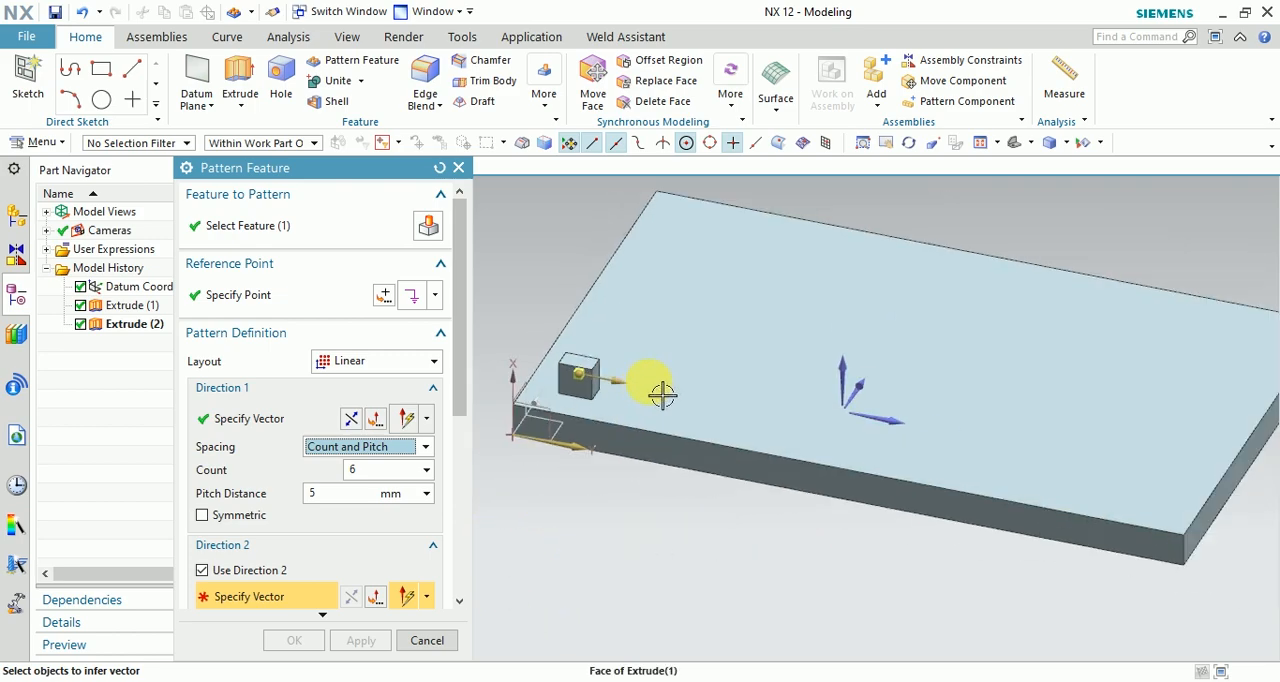
scroll(605, 352, "up", 1)
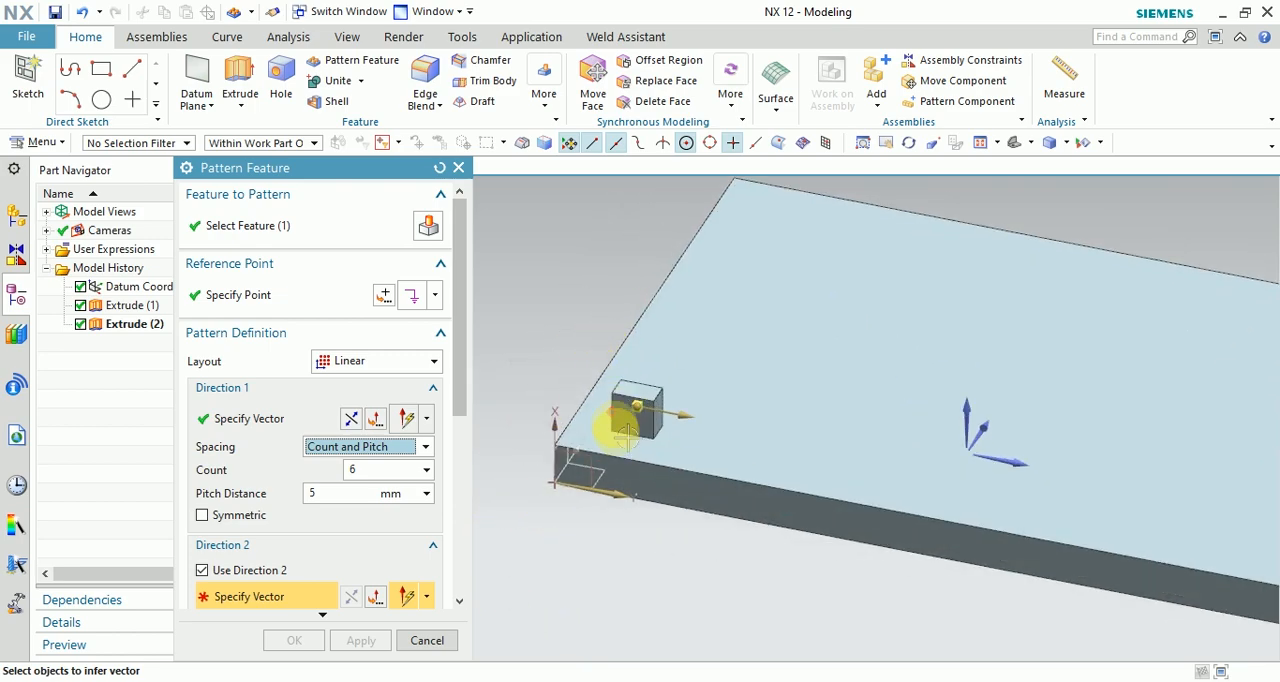
left_click(350, 420)
left_click(347, 427)
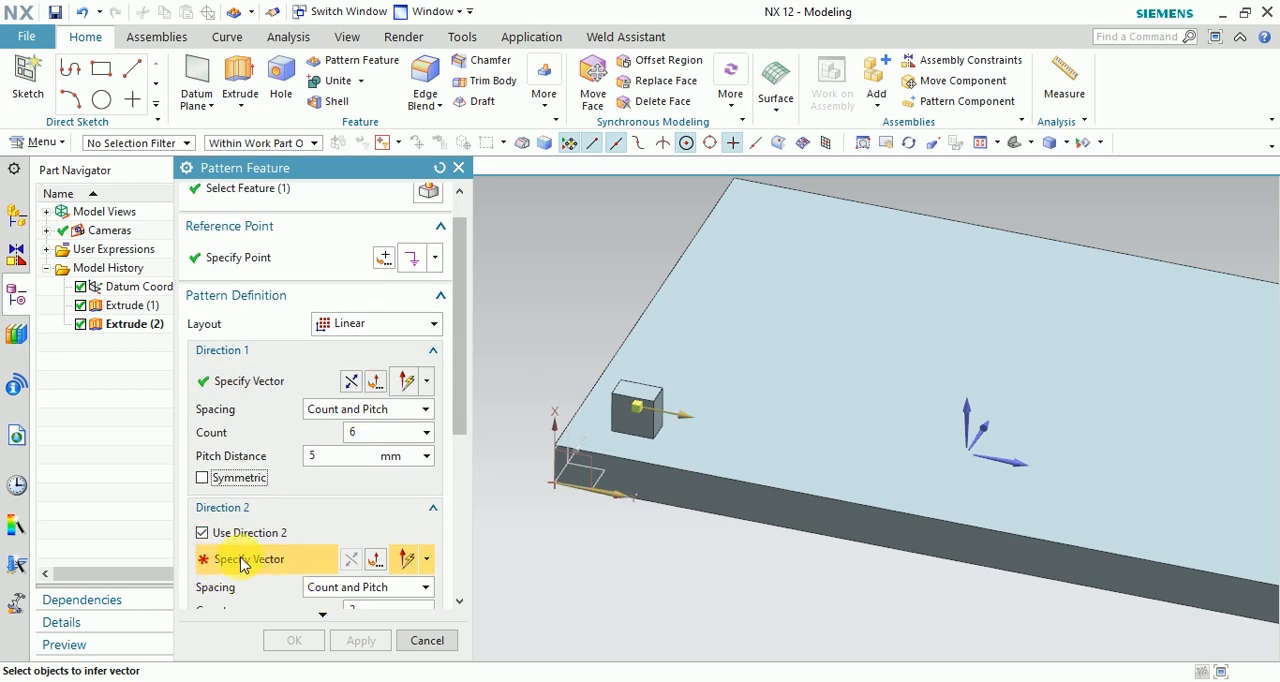
left_click(987, 431)
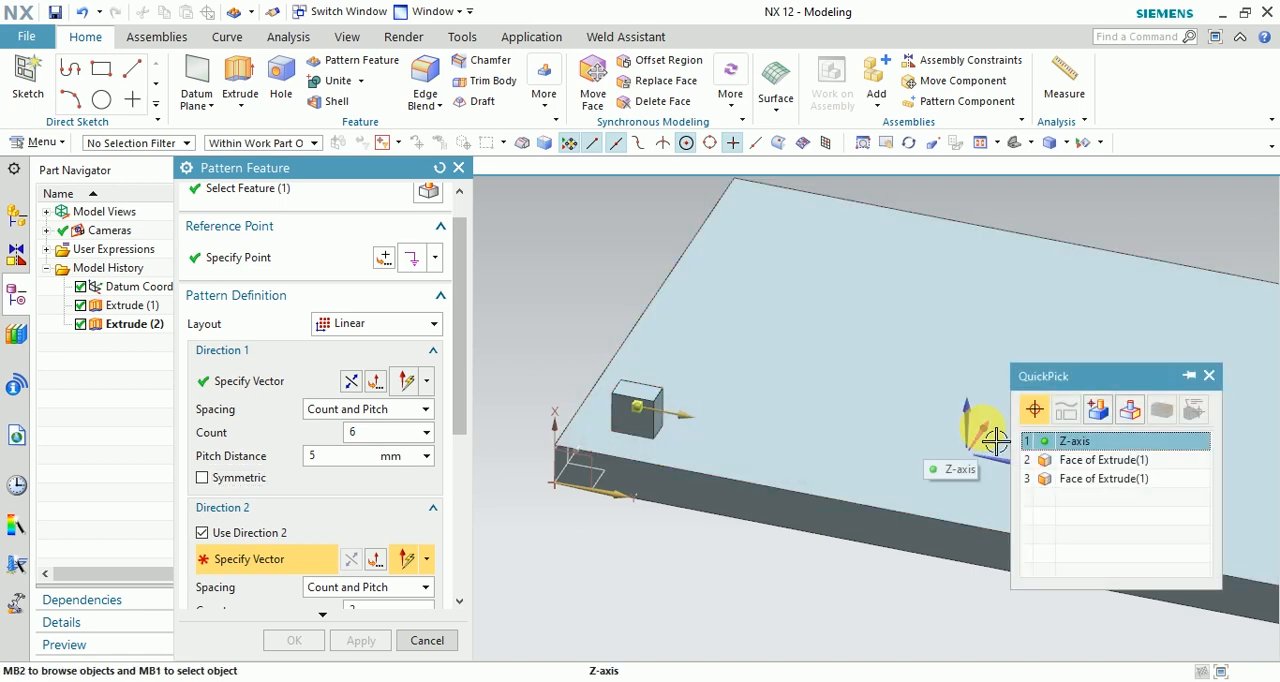
left_click(1100, 441)
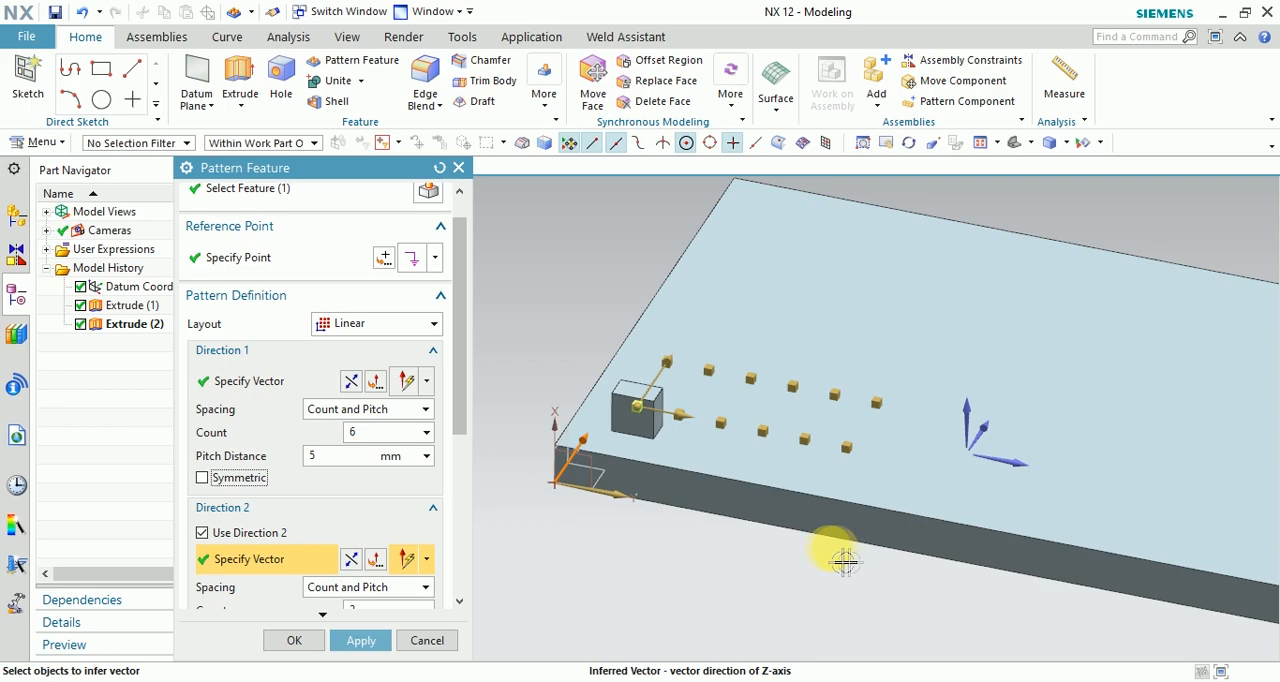
Set the Direction 1 count to 10 and its pitch distance to 10 mm.
scroll(656, 562, "down", 1)
scroll(674, 568, "up", 2)
scroll(645, 540, "down", 1)
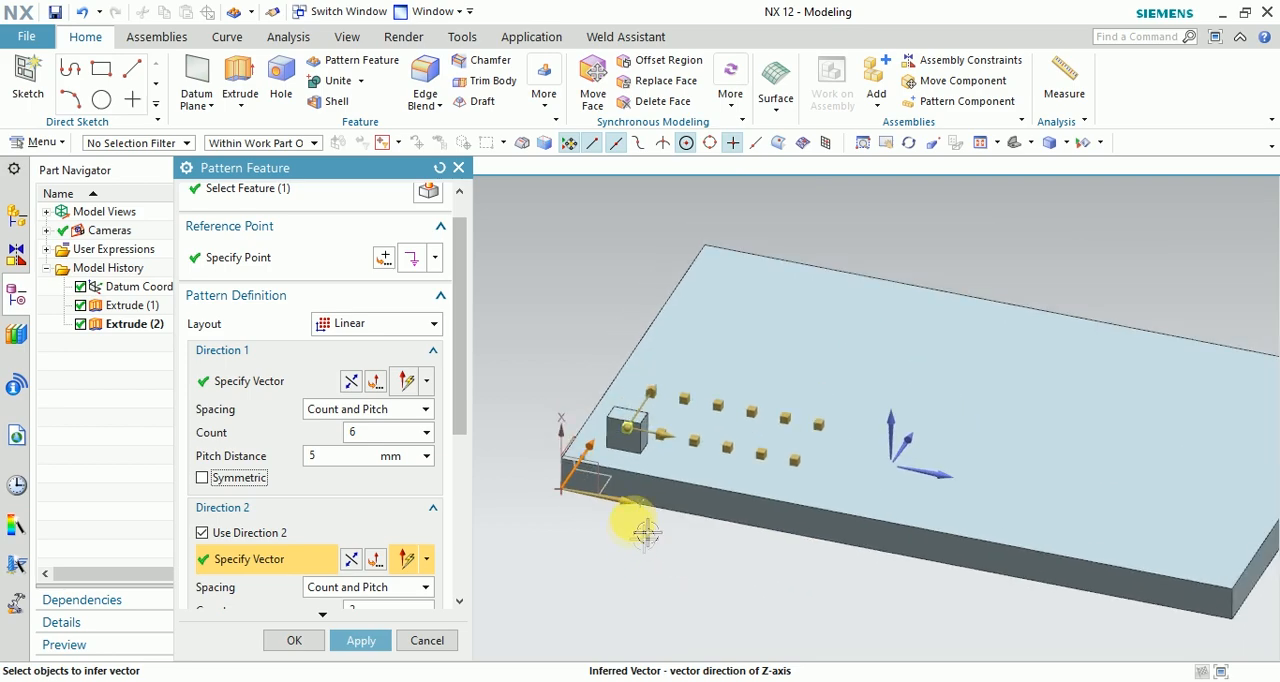
scroll(700, 563, "up", 1)
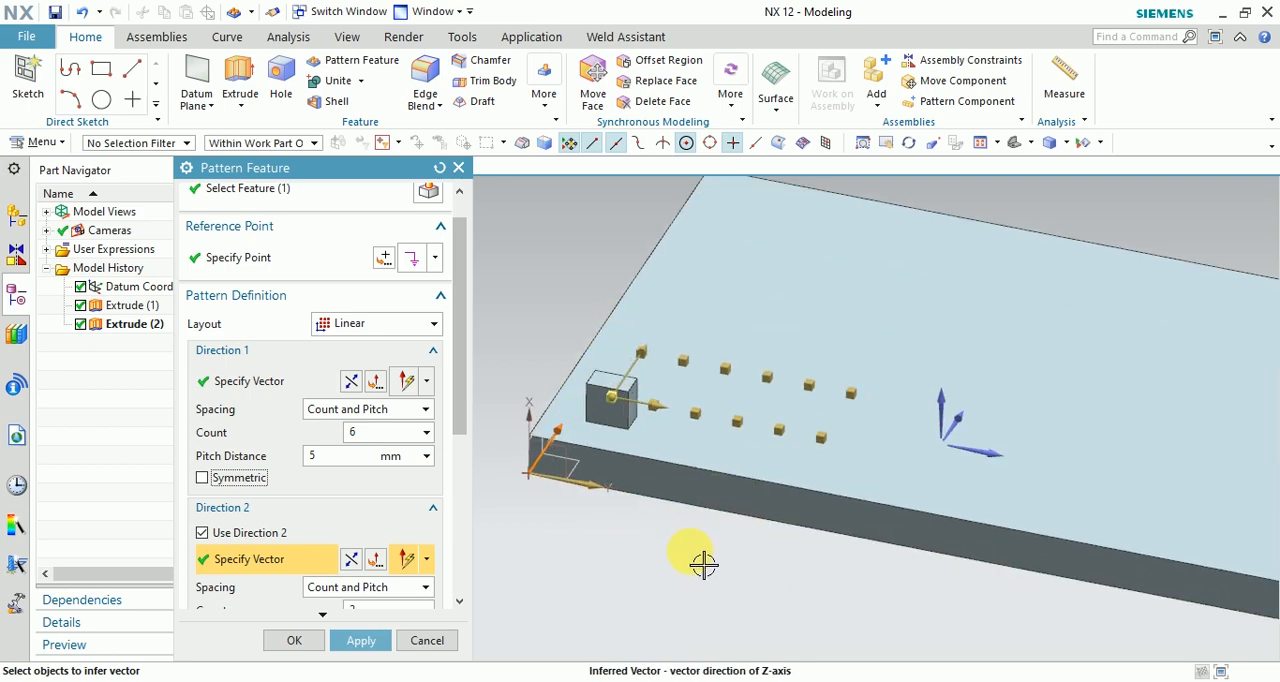
scroll(640, 505, "up", 1)
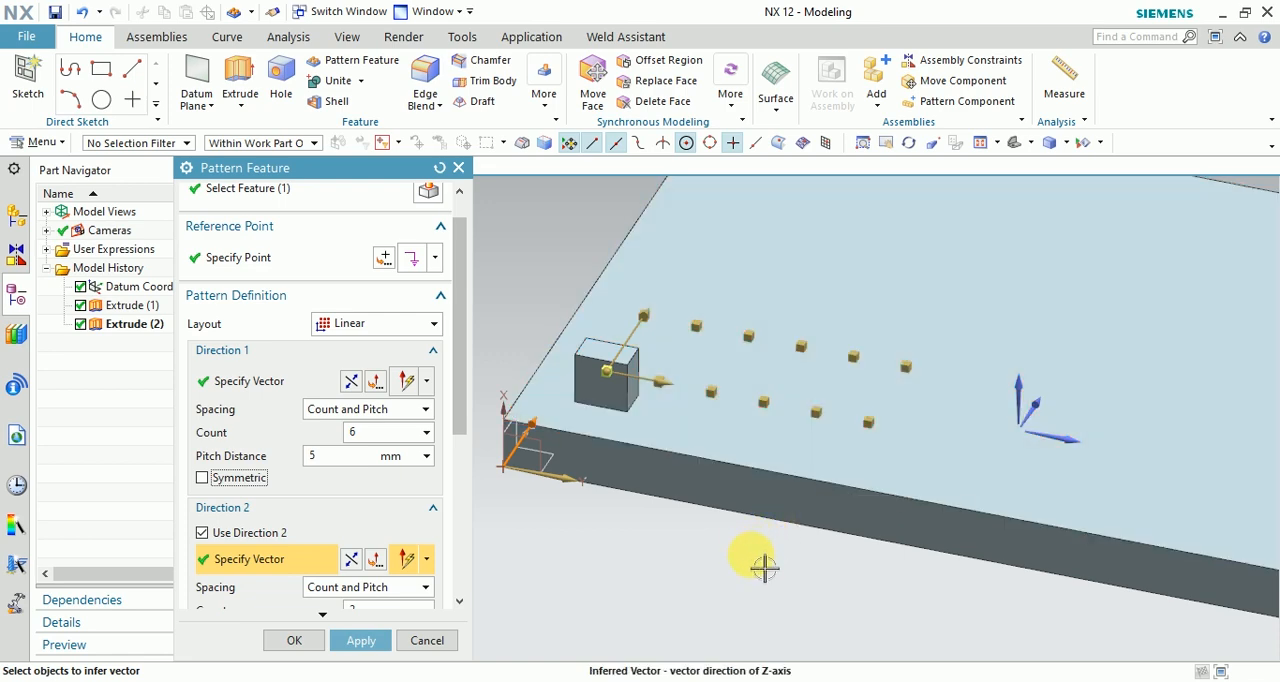
scroll(734, 589, "down", 1)
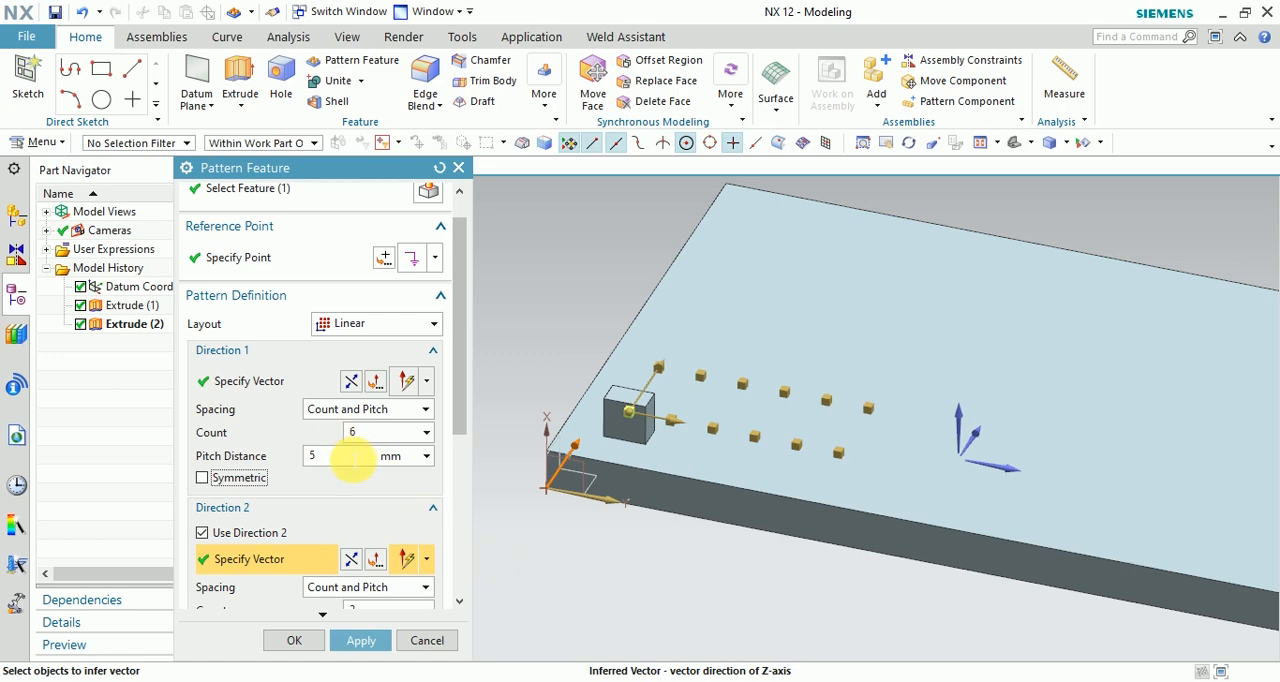
double_click(345, 432)
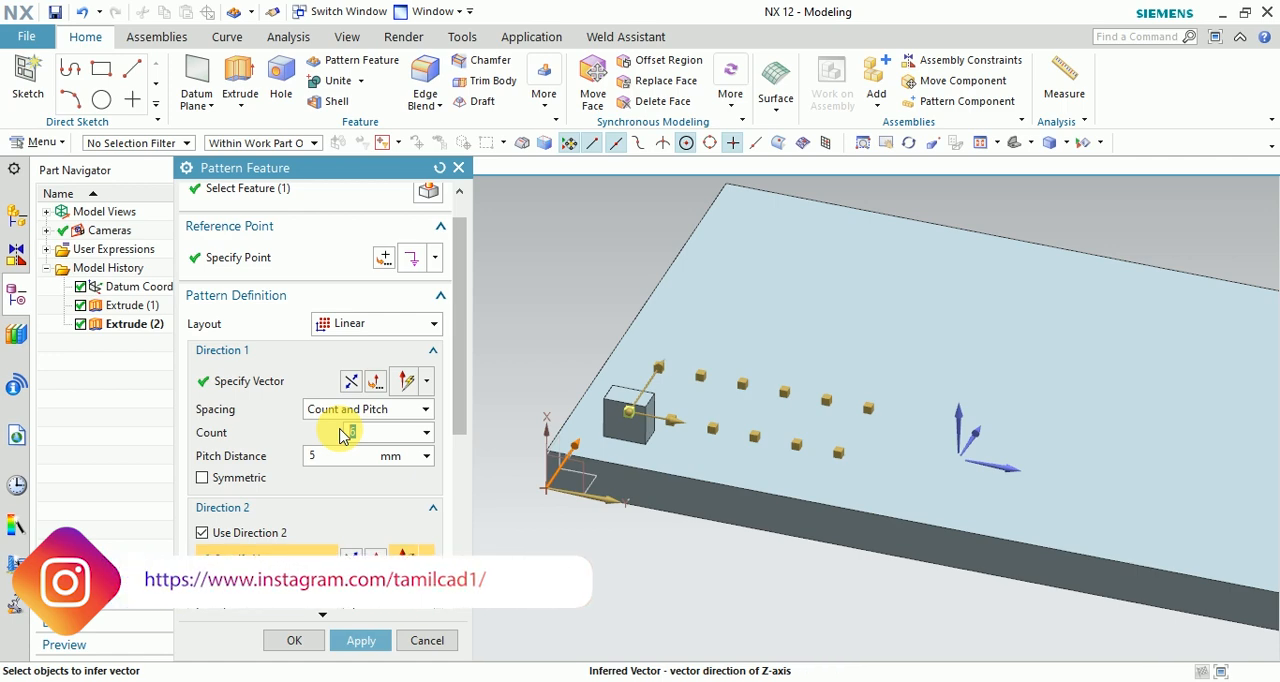
type("1")
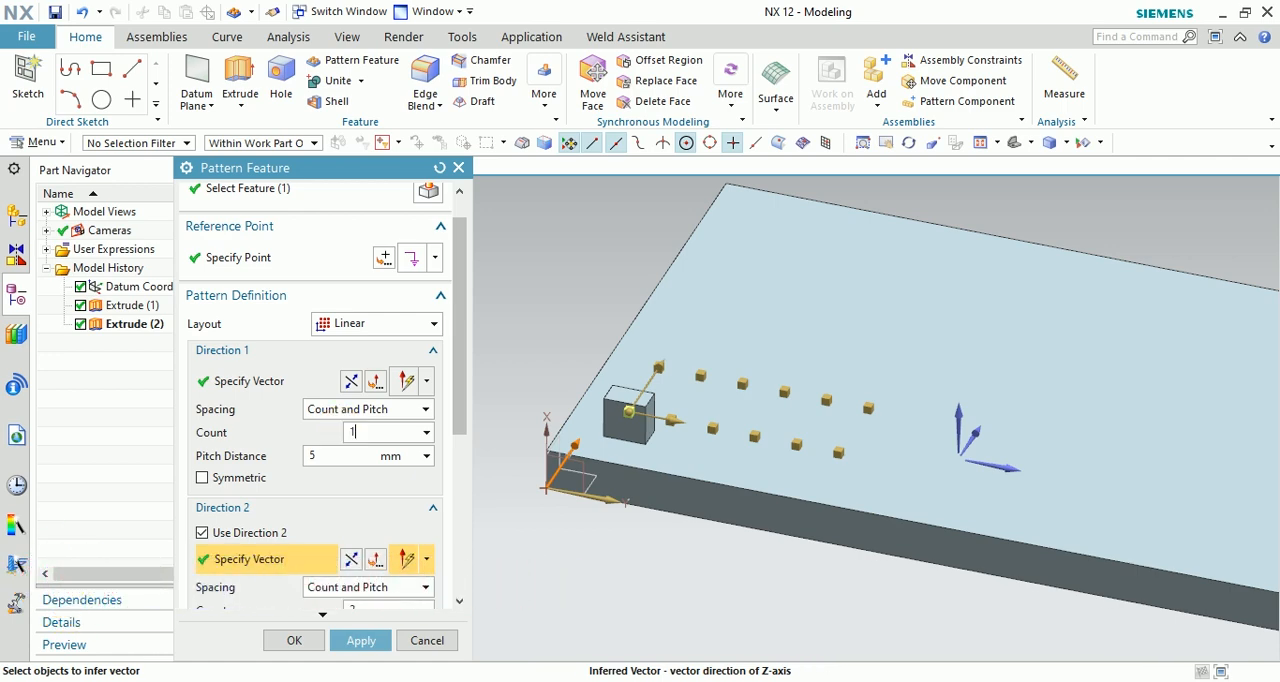
type("0")
key("Return")
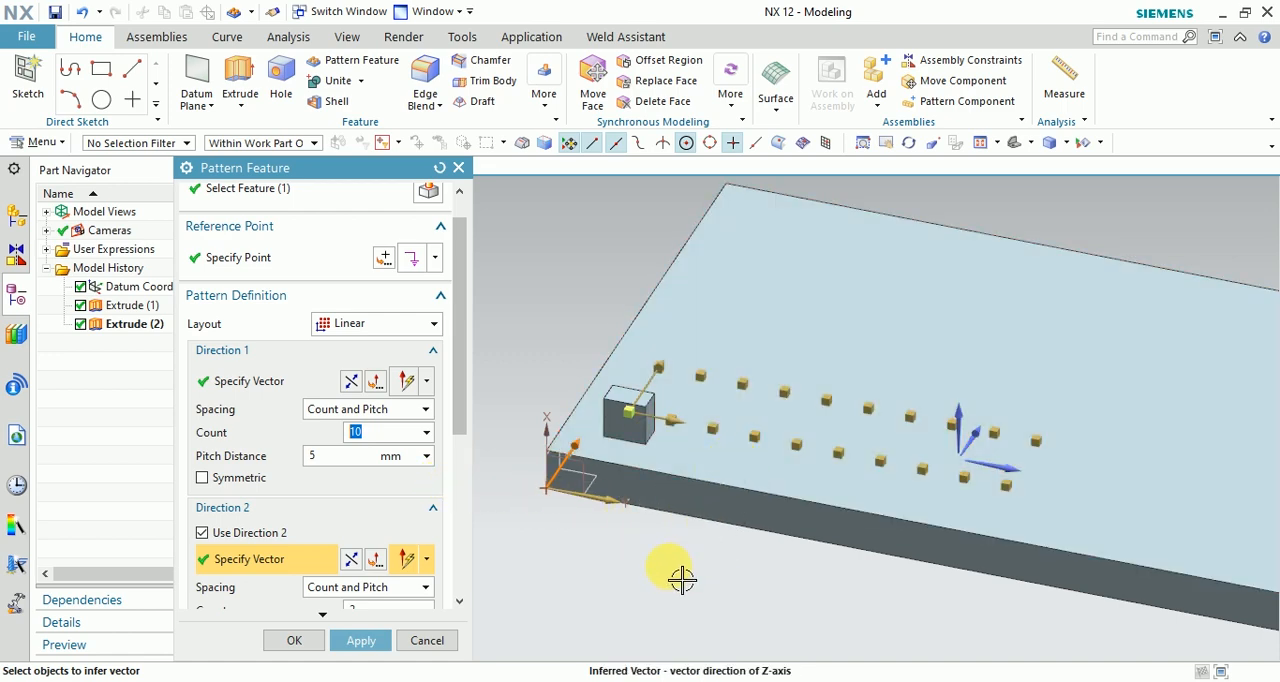
left_click(326, 456)
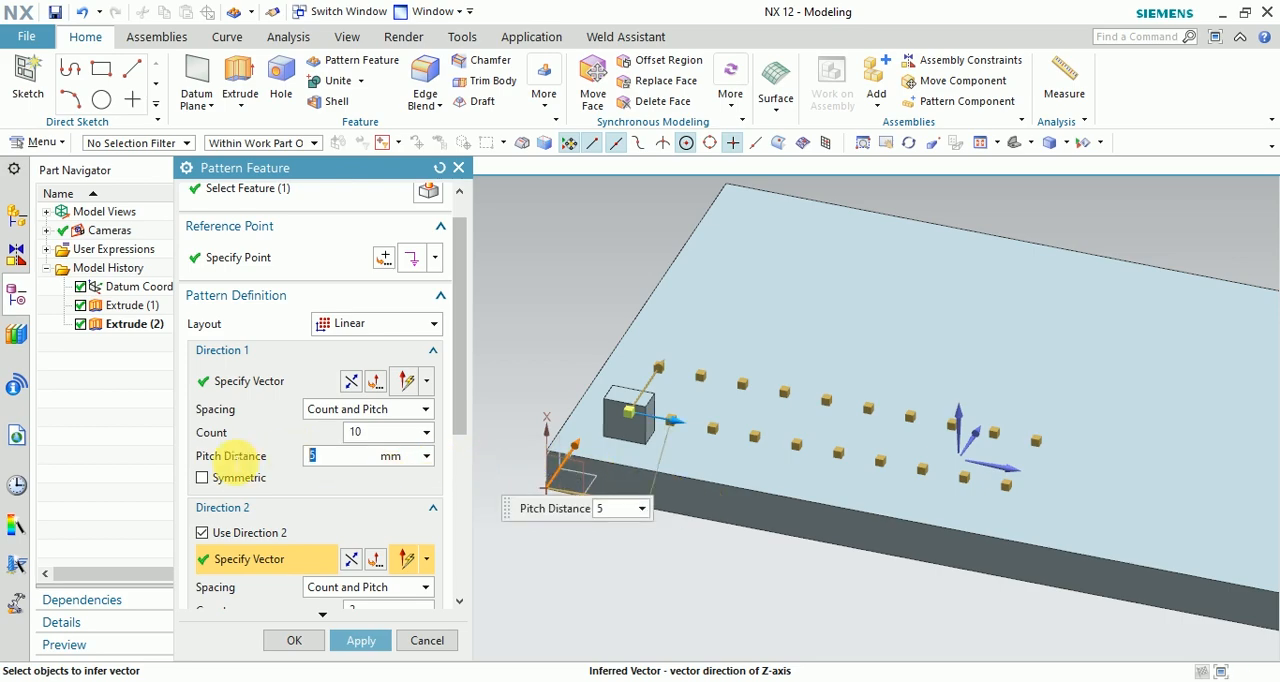
type("10")
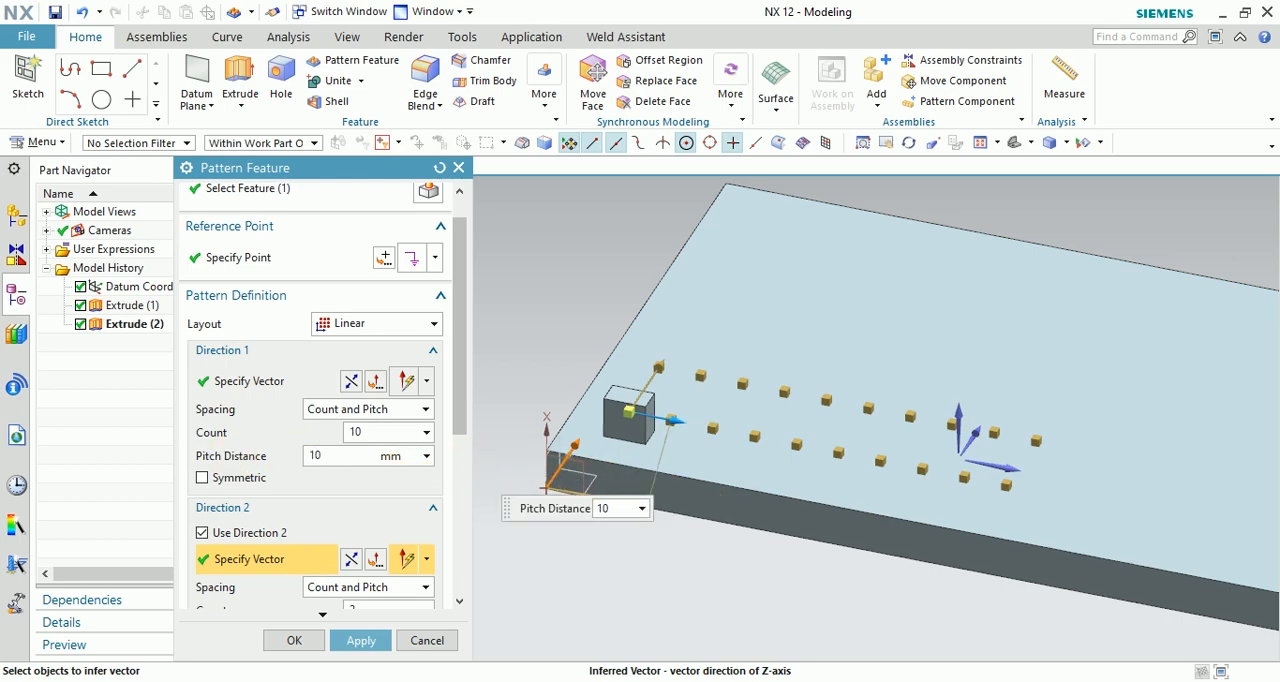
key("Return")
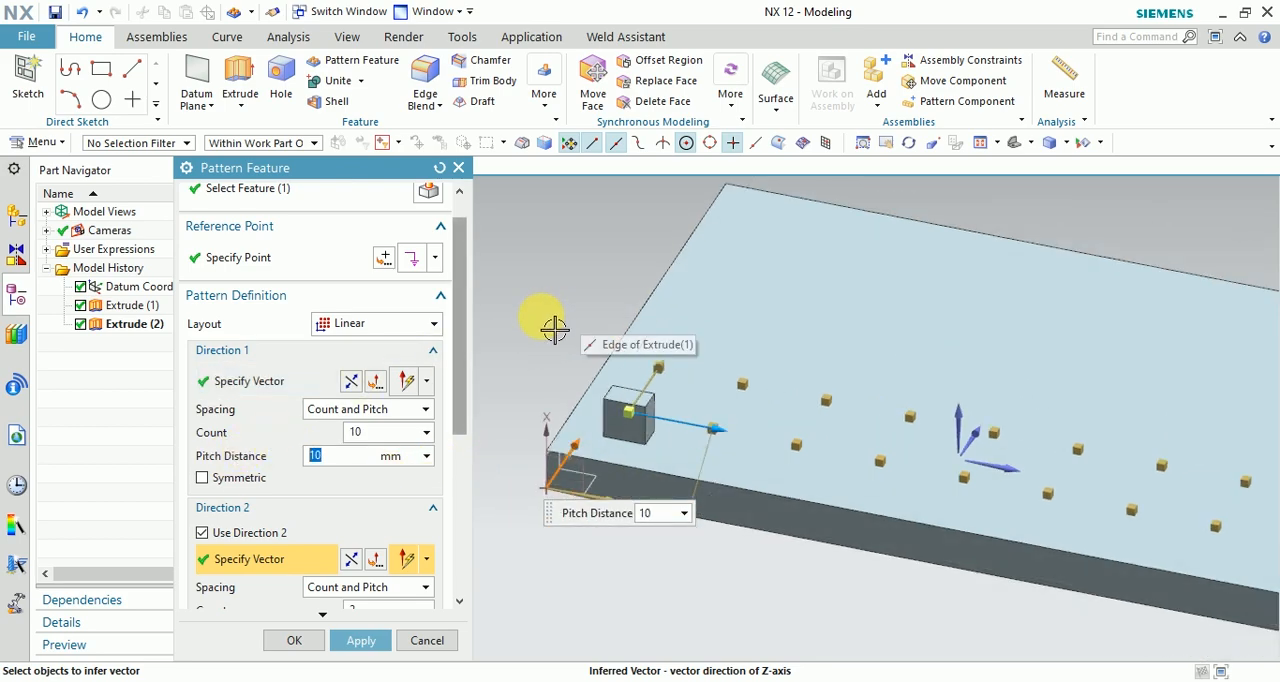
Switch the Direction 1 spacing method to Count and Span and set its span distance to 80 mm.
scroll(552, 330, "down", 2)
scroll(620, 487, "up", 2)
scroll(626, 492, "down", 2)
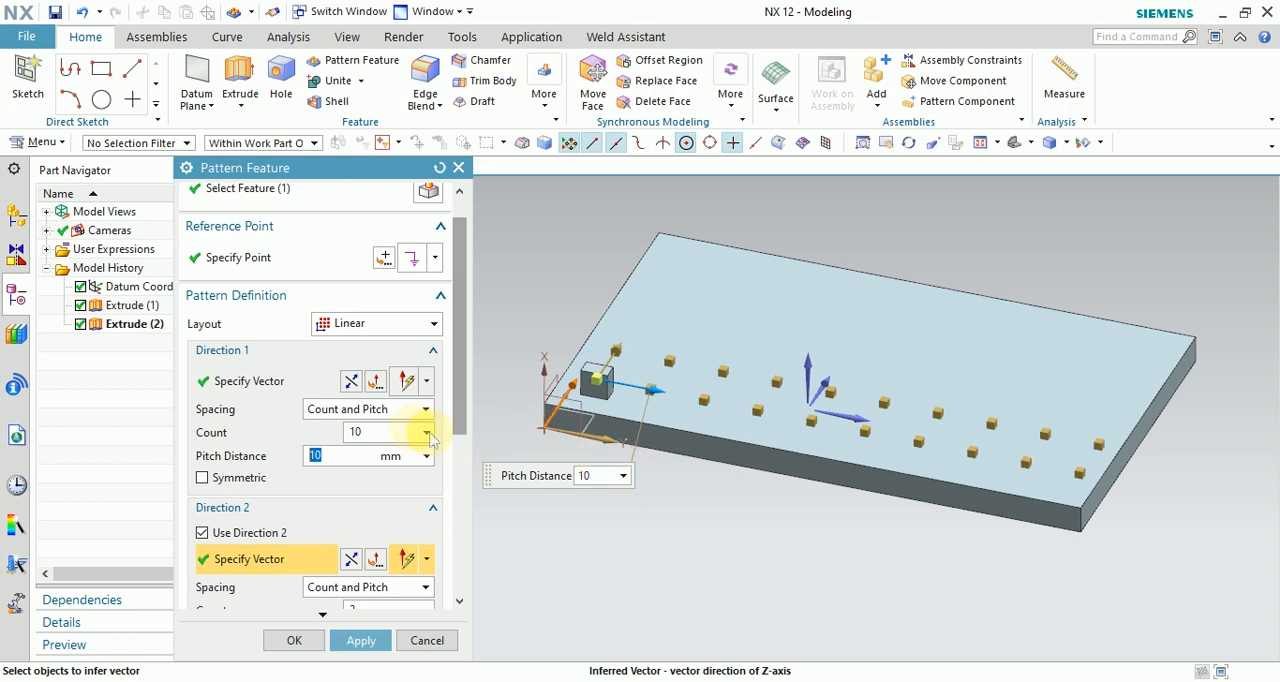
left_click(405, 412)
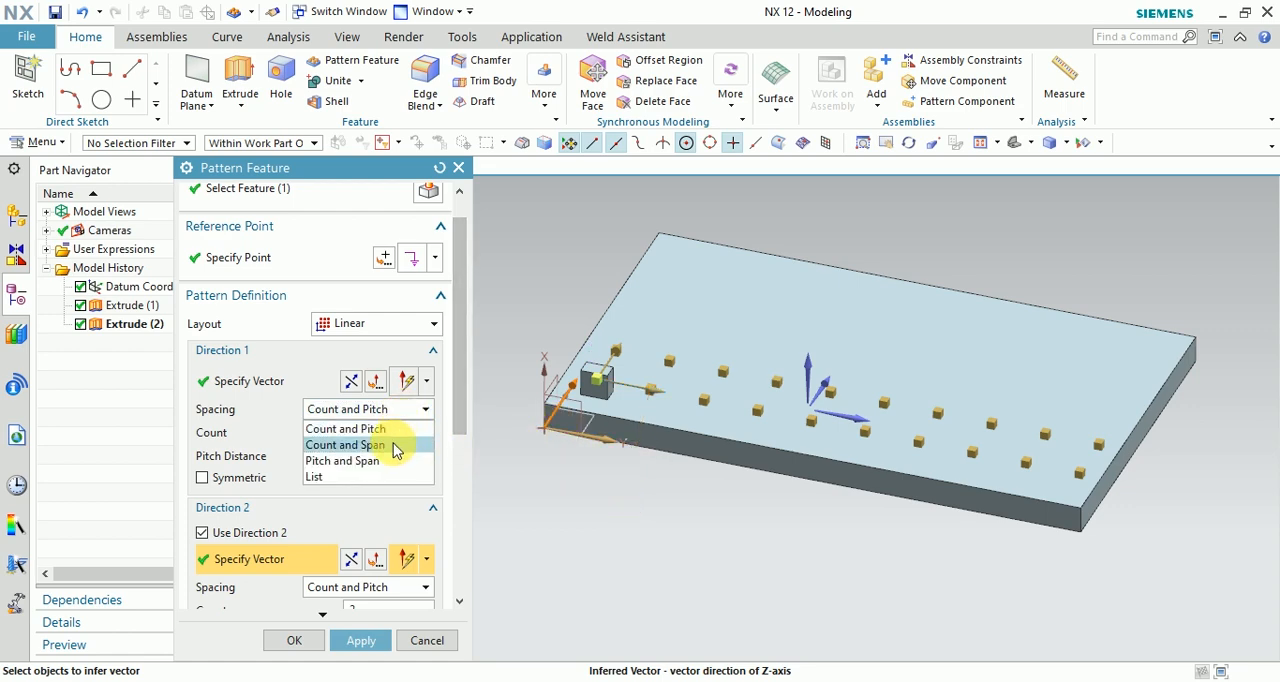
left_click(395, 446)
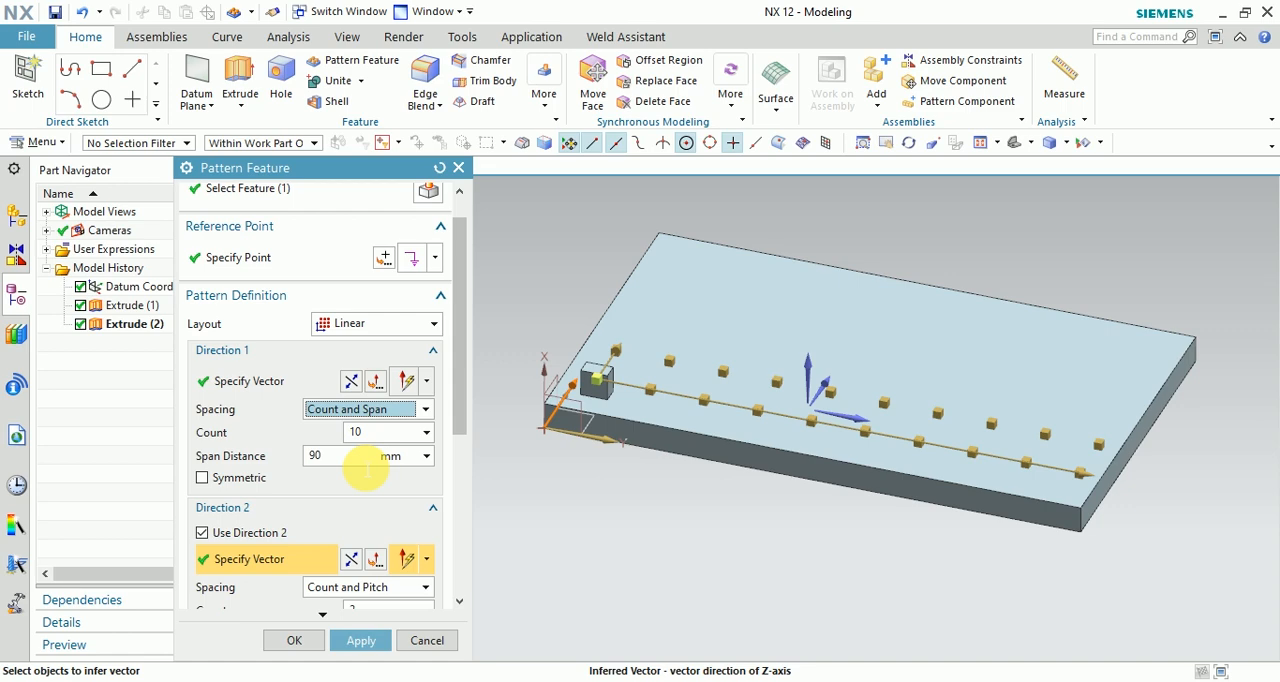
left_click(365, 462)
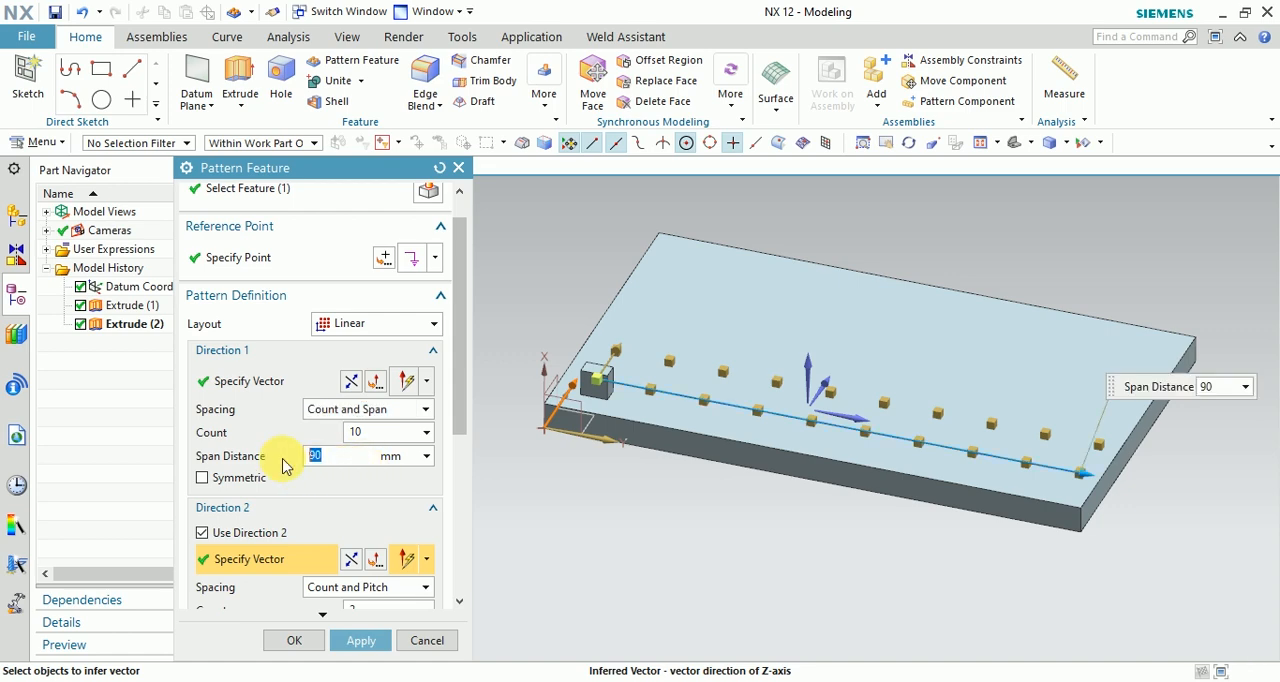
type("80")
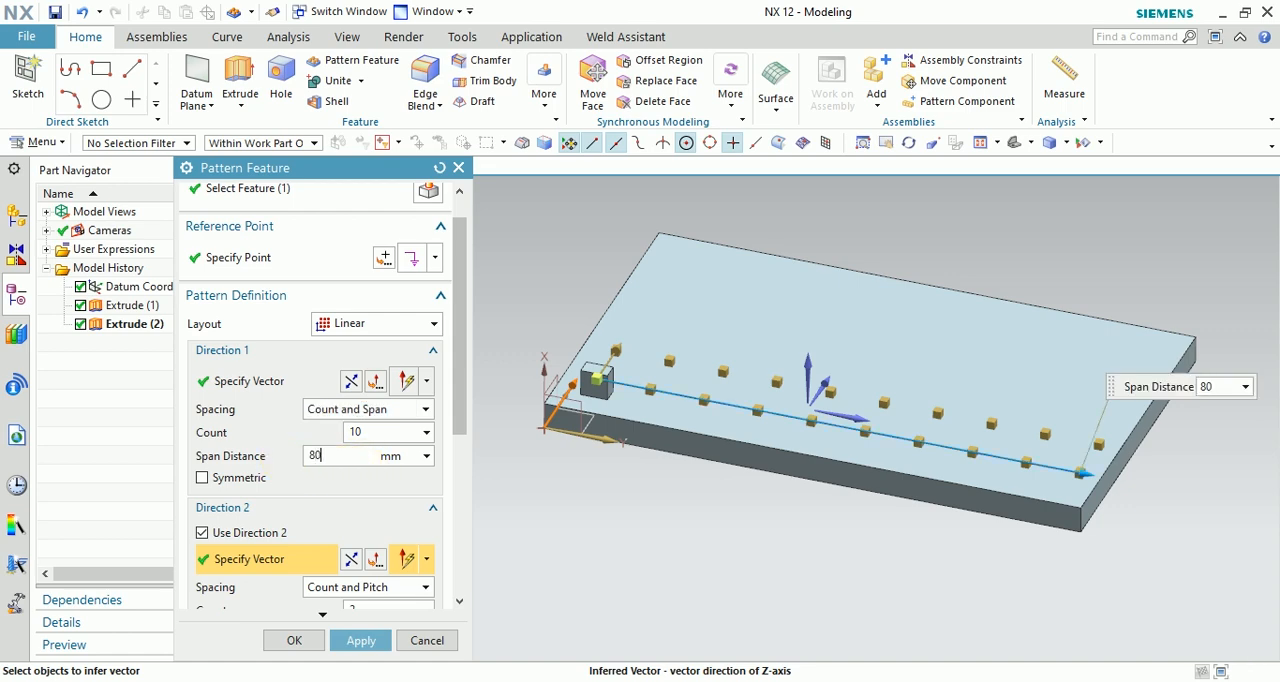
key("Return")
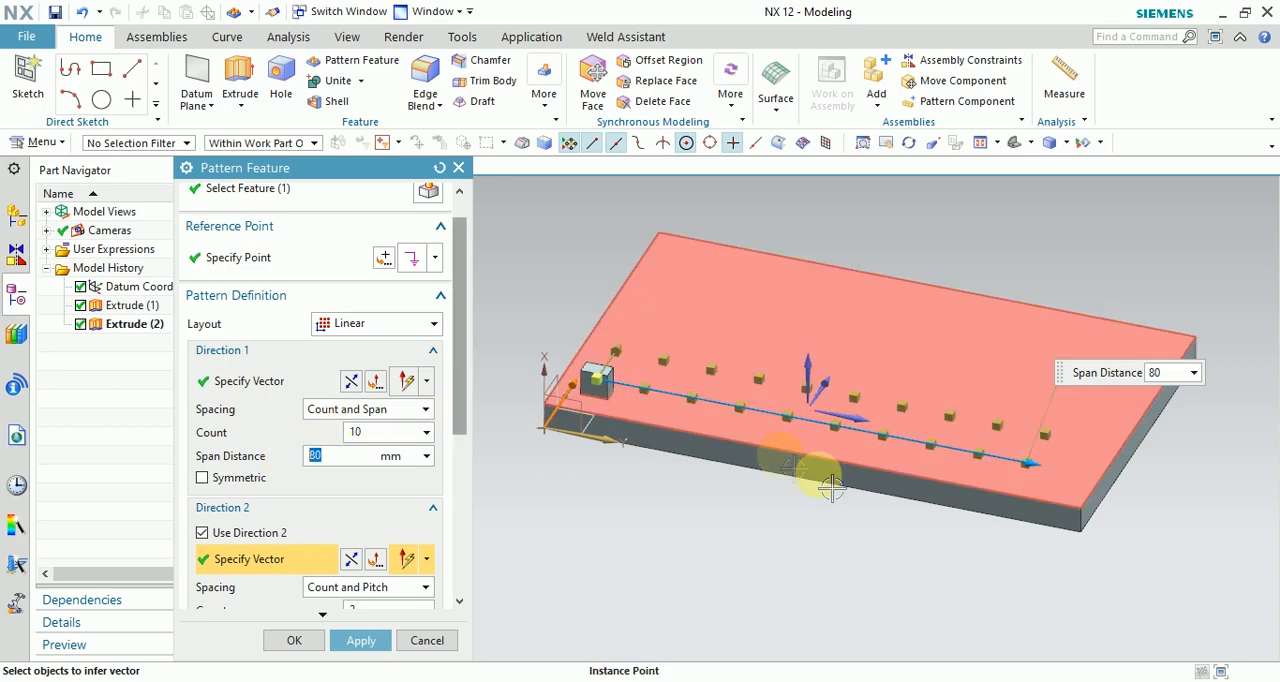
Set the Direction 1 count of the linear pattern to 20.
left_click(360, 433)
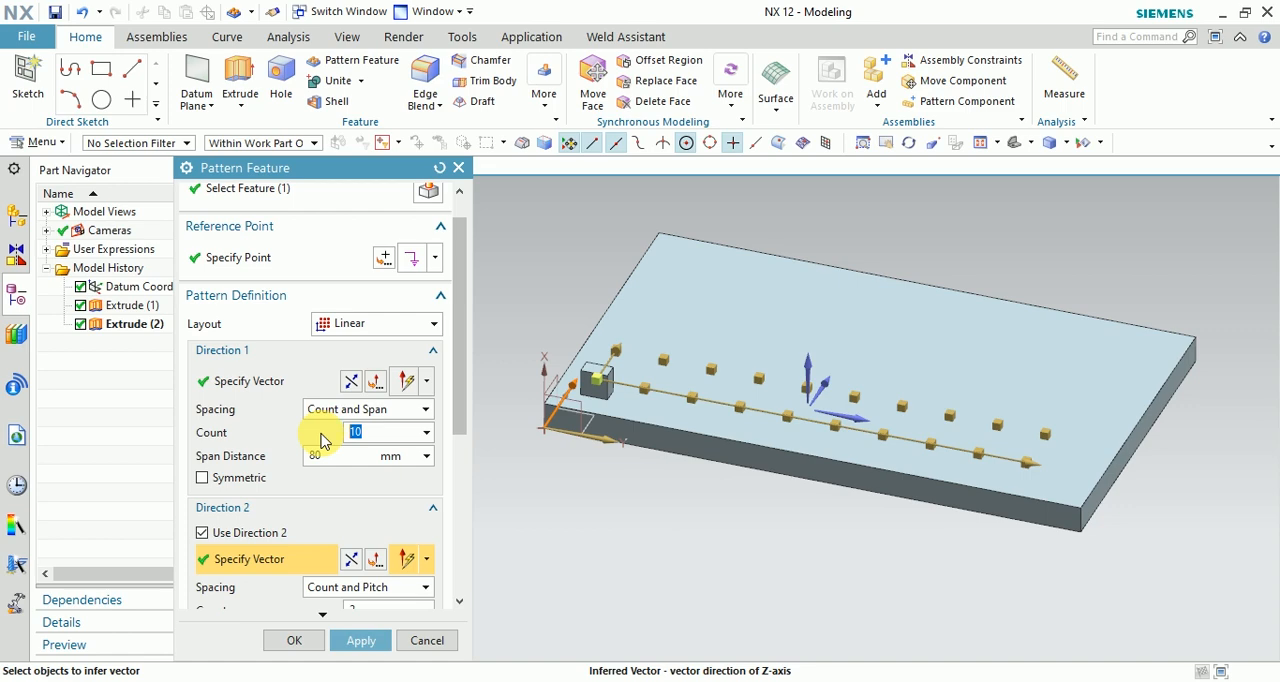
type("20")
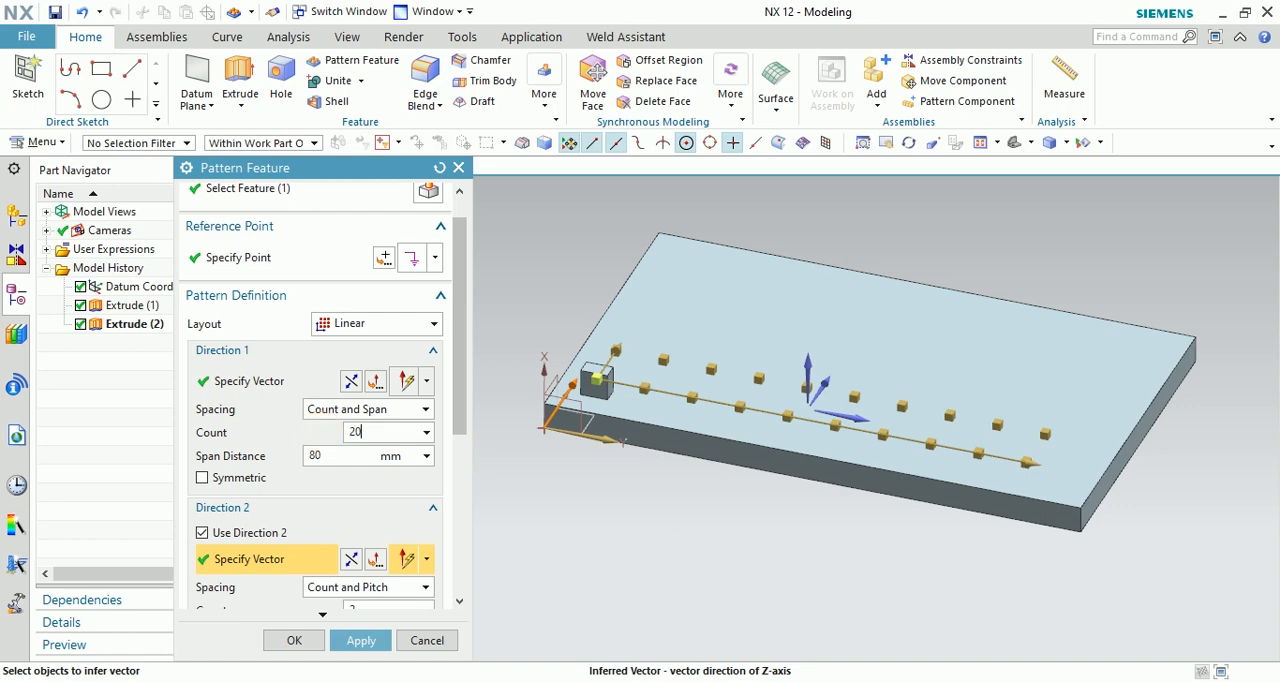
key("Return")
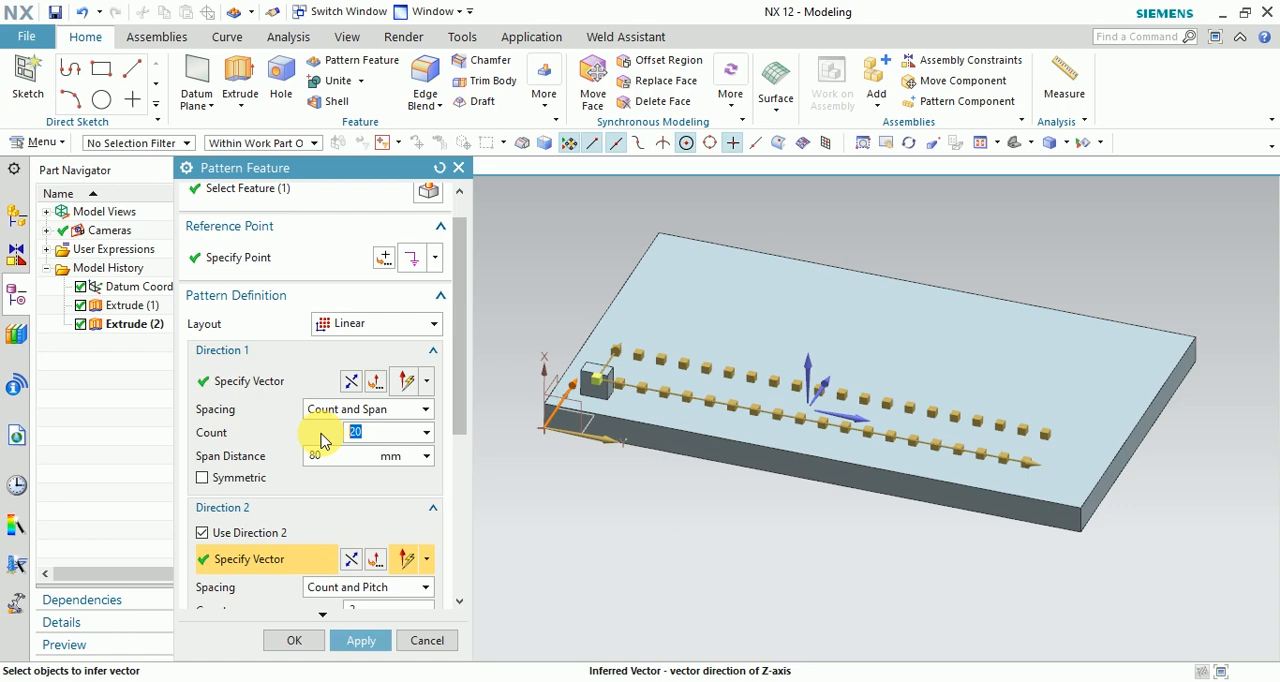
Switch the Direction 1 spacing method to Pitch and Span and set its pitch distance to 10 mm.
left_click(370, 409)
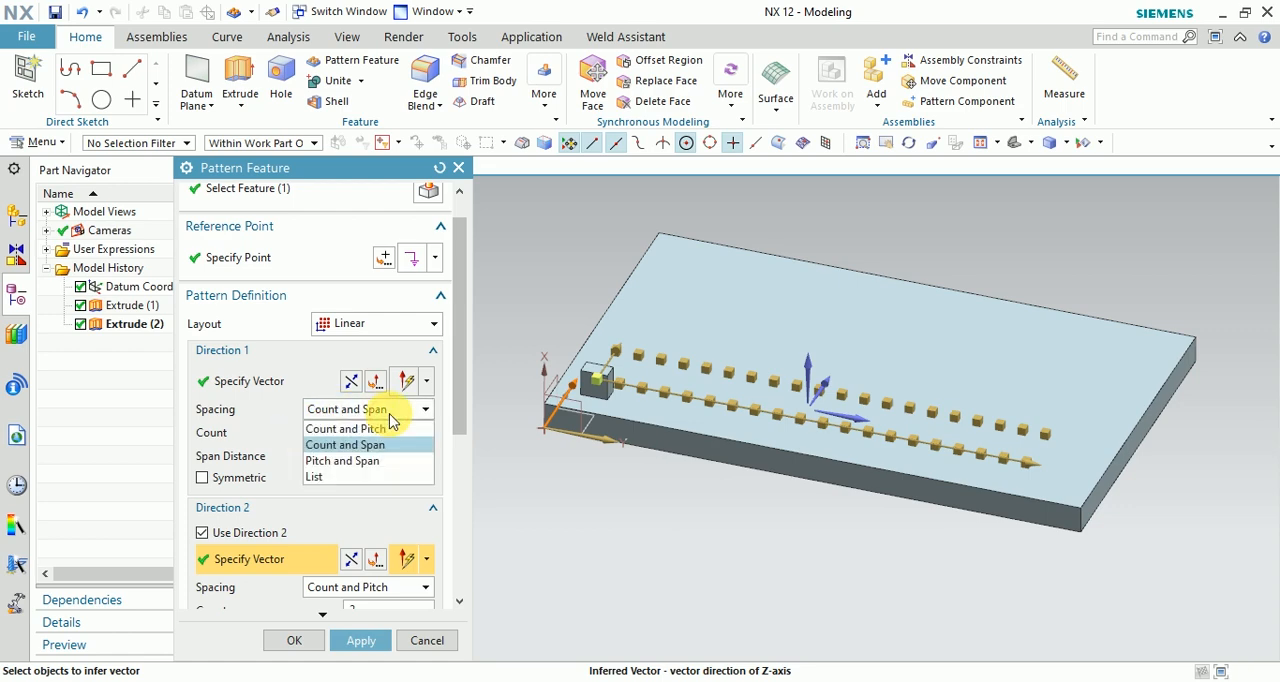
left_click(366, 461)
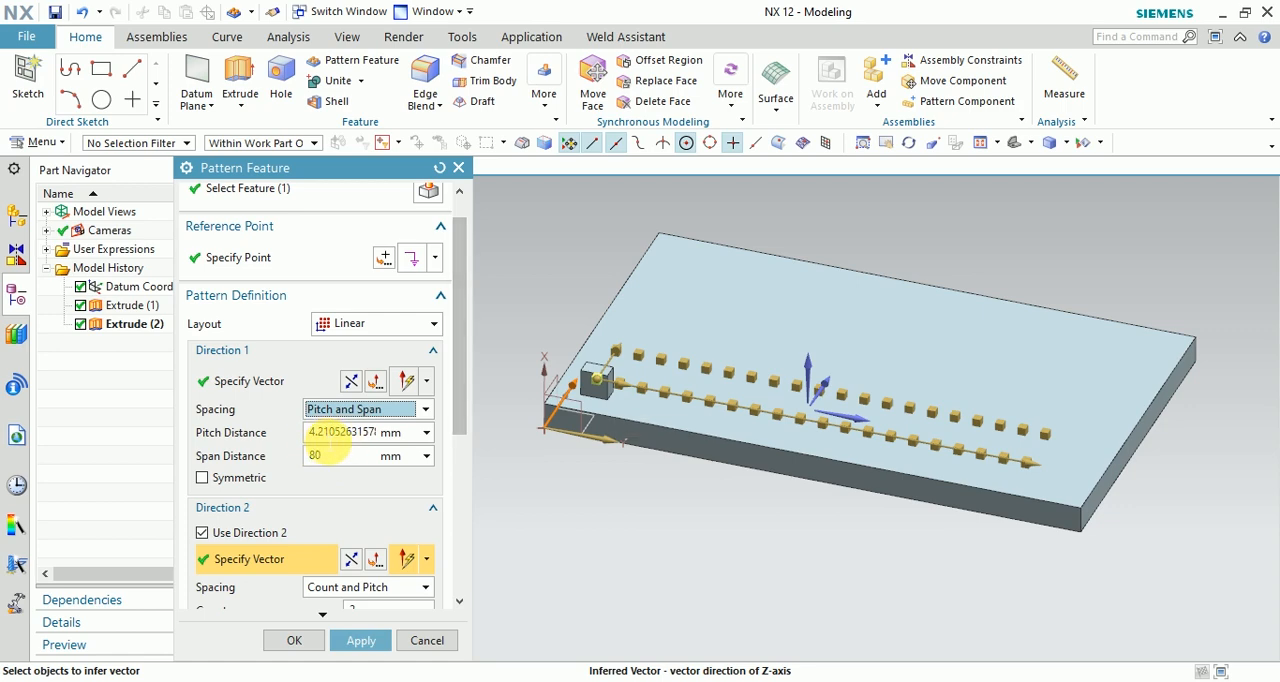
left_click(362, 433)
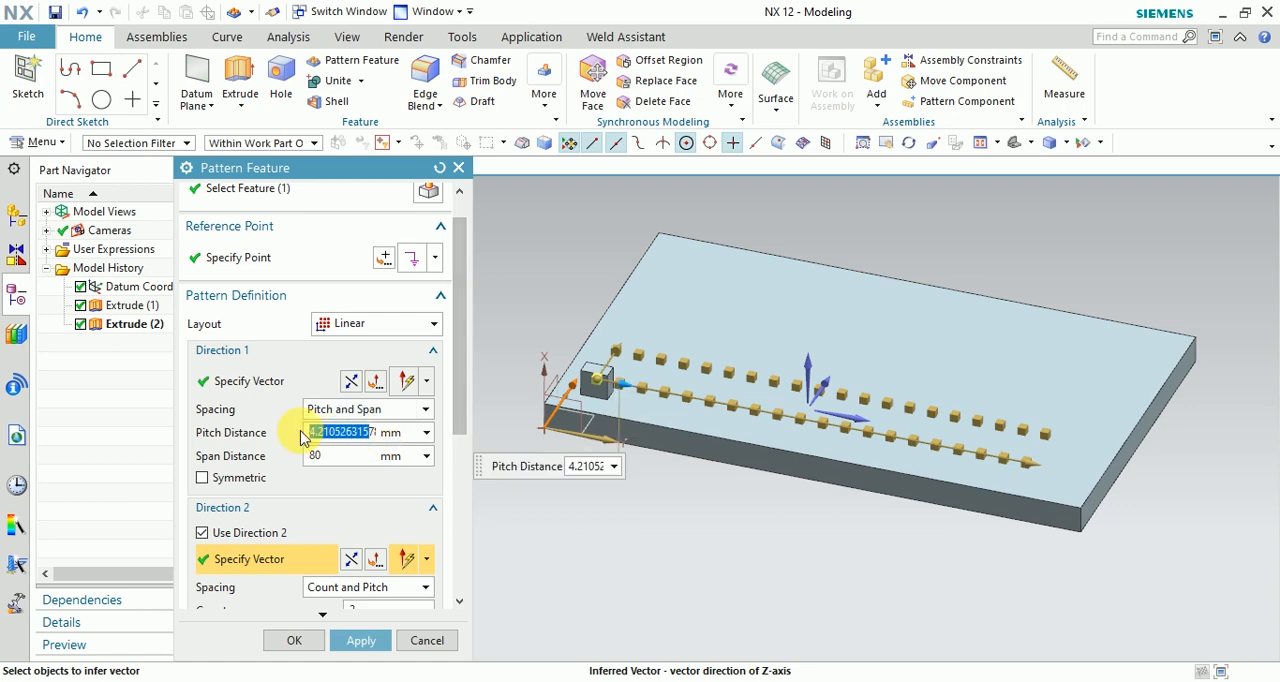
key("BackSpace")
key("BackSpace")
key("BackSpace")
key("BackSpace")
key("BackSpace")
key("BackSpace")
key("BackSpace")
key("BackSpace")
key("BackSpace")
key("BackSpace")
key("BackSpace")
key("BackSpace")
key("BackSpace")
key("BackSpace")
key("BackSpace")
key("BackSpace")
key("BackSpace")
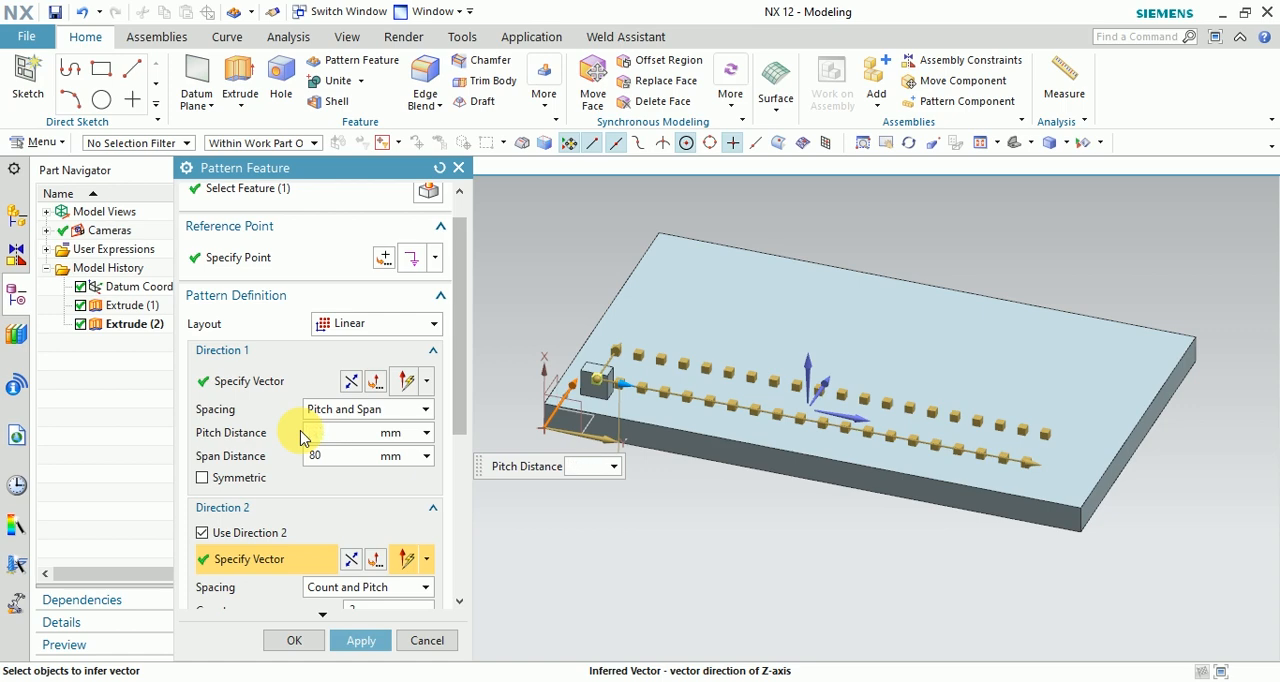
type("10")
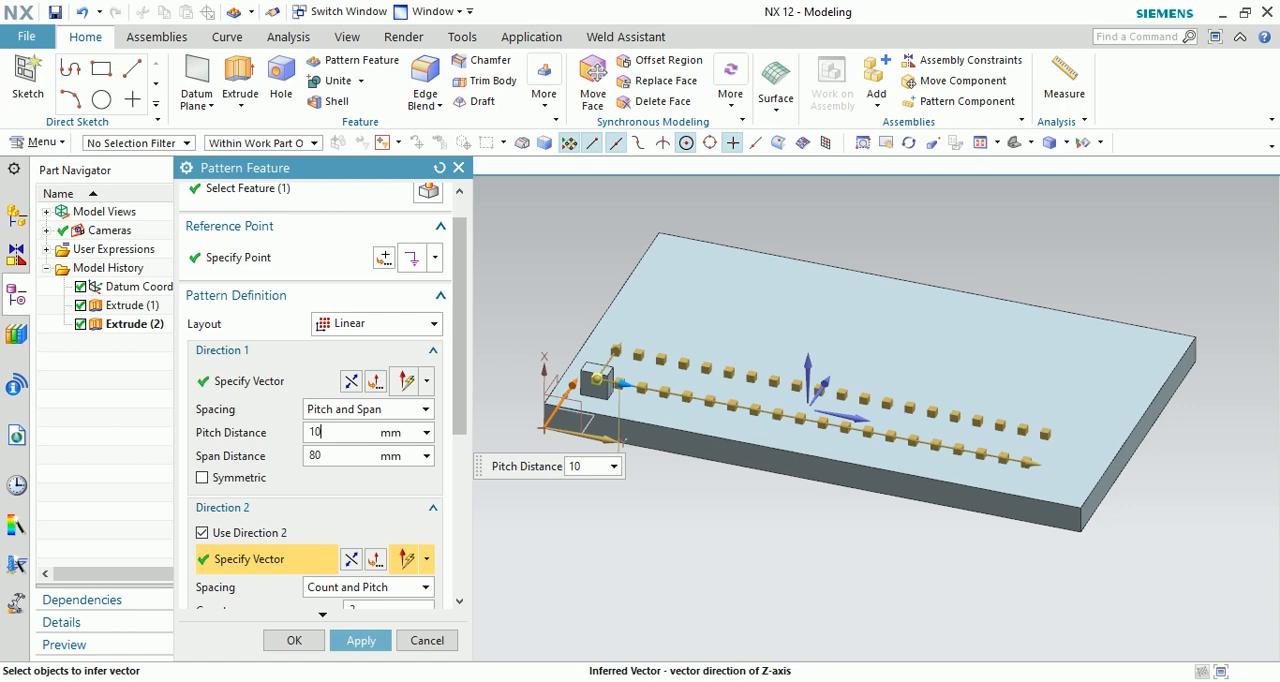
key("Return")
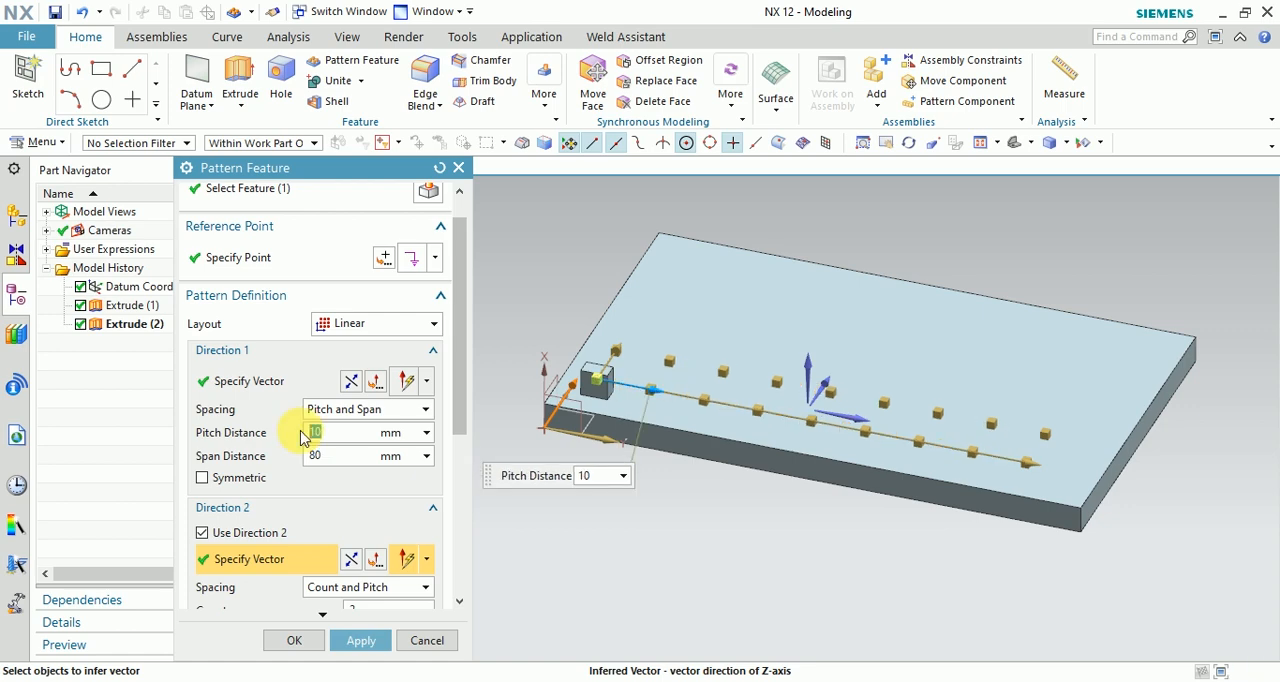